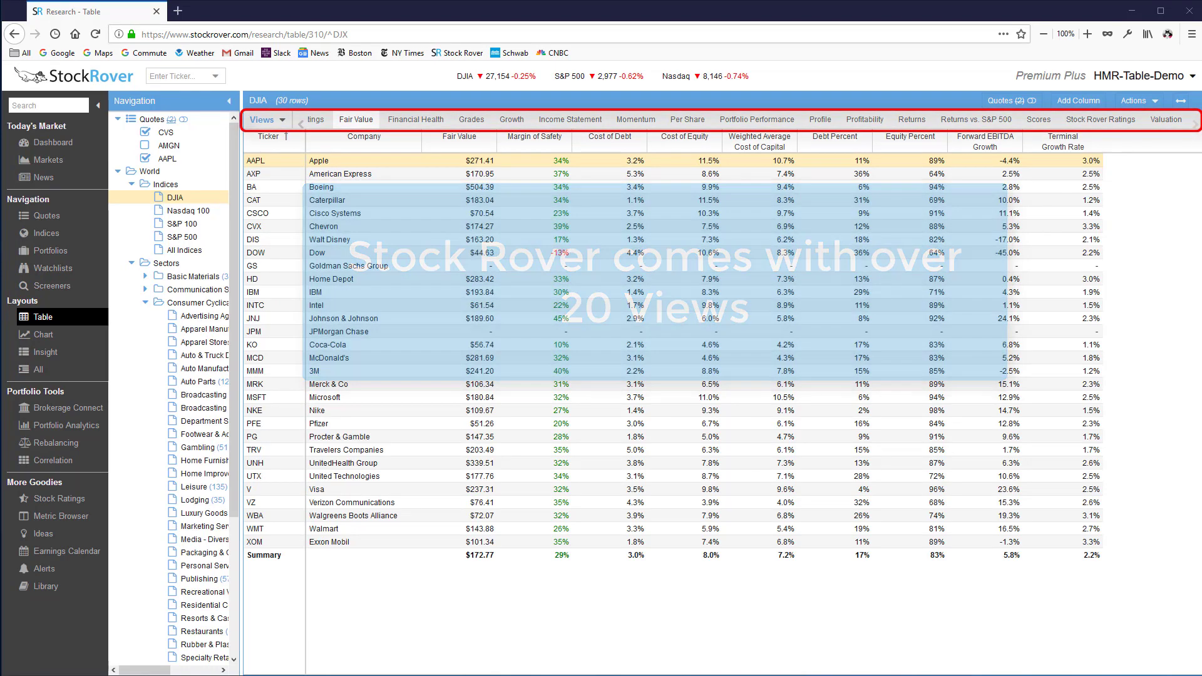
# Step: Examine the view management options and the full range of views available for the DJIA table
pyautogui.click(283, 121)
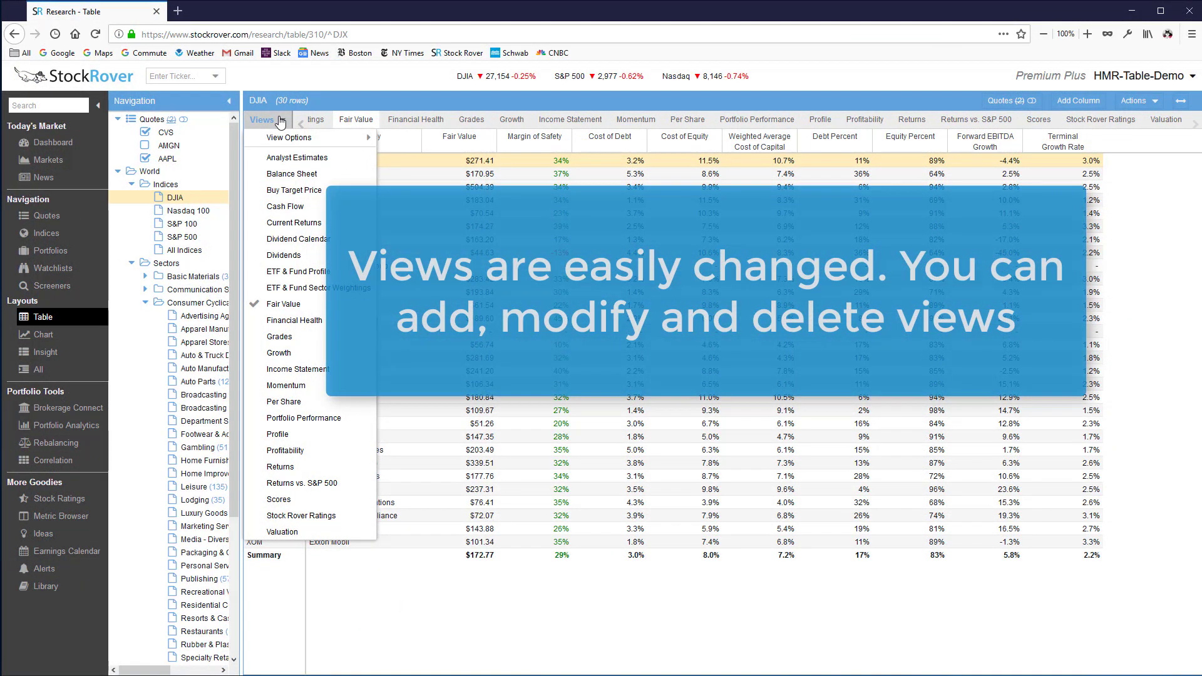
pyautogui.moveTo(285, 138)
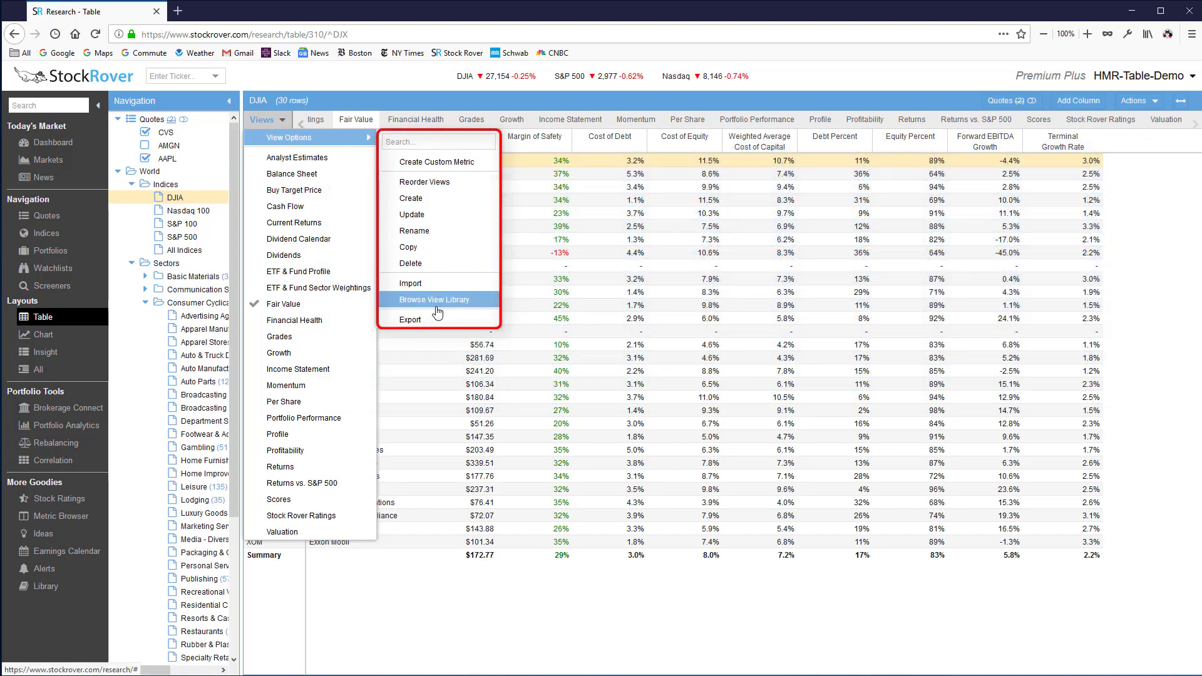
pyautogui.click(438, 320)
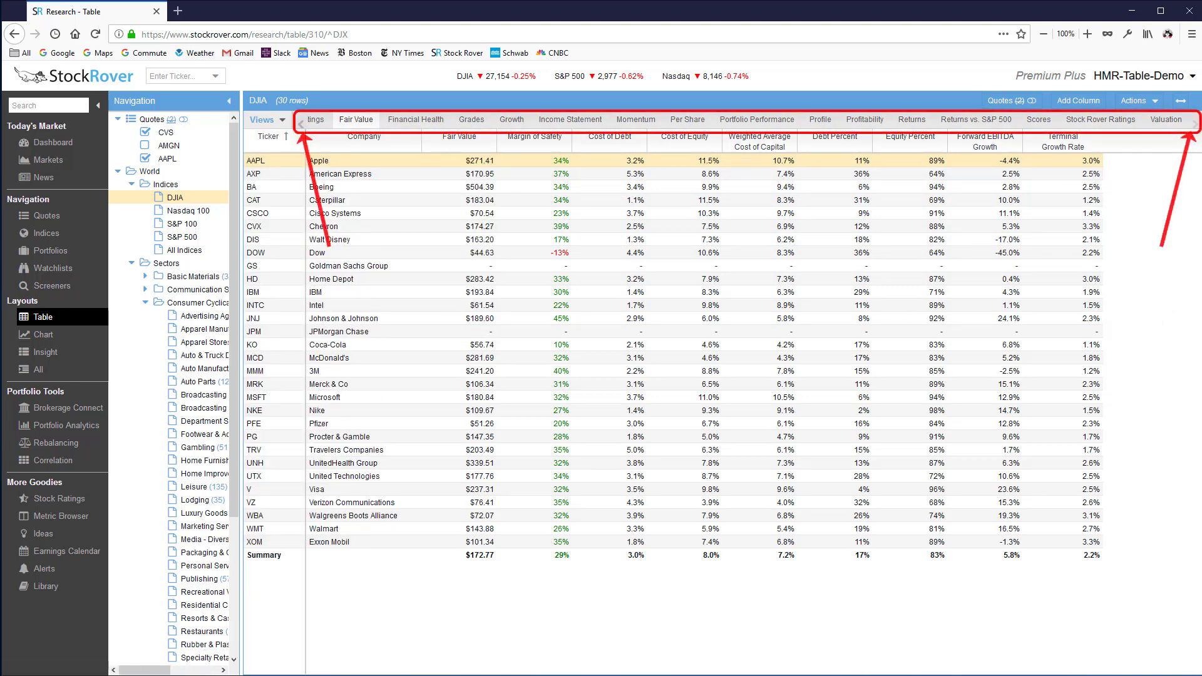
pyautogui.click(301, 125)
pyautogui.click(301, 125)
pyautogui.click(302, 124)
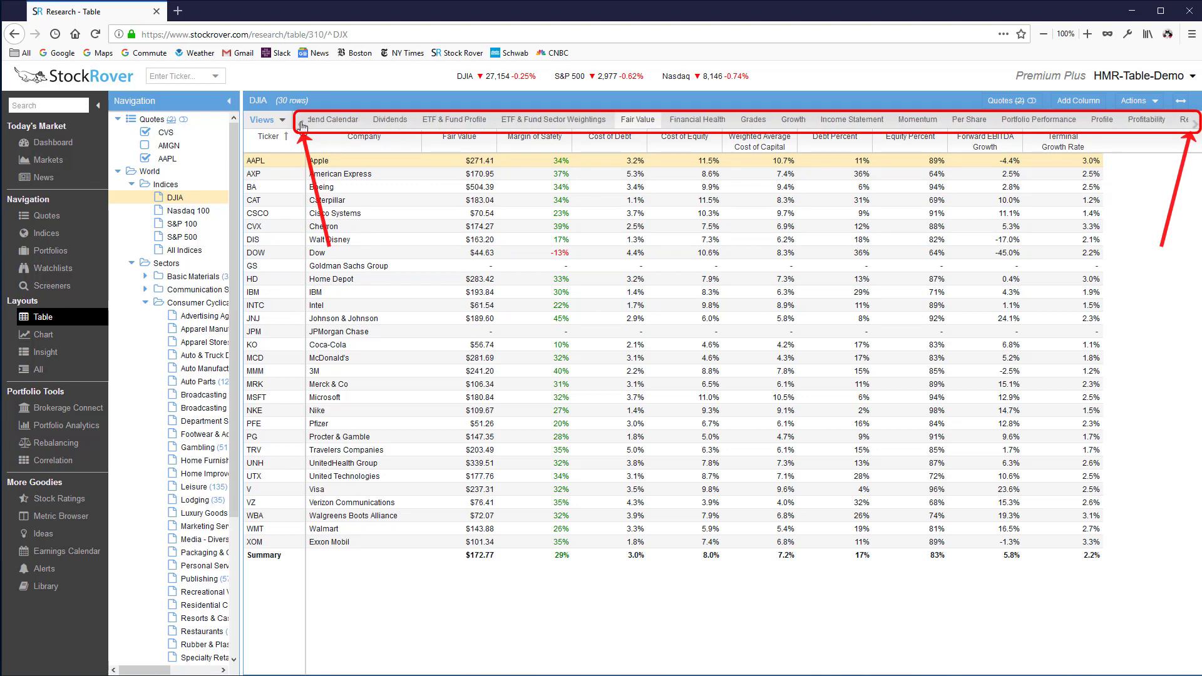
pyautogui.click(1194, 126)
pyautogui.click(1194, 125)
pyautogui.click(1194, 126)
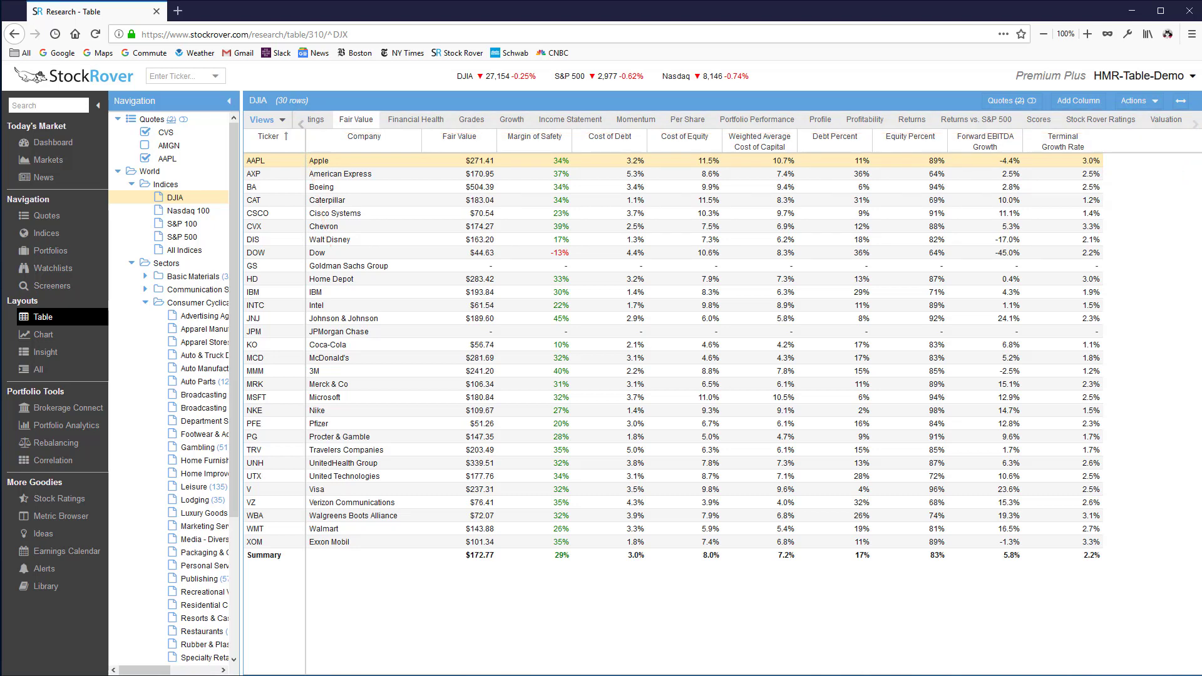
# Step: Look through the Financial Health, Grades and Growth views of the DJIA table
pyautogui.click(428, 120)
pyautogui.click(473, 120)
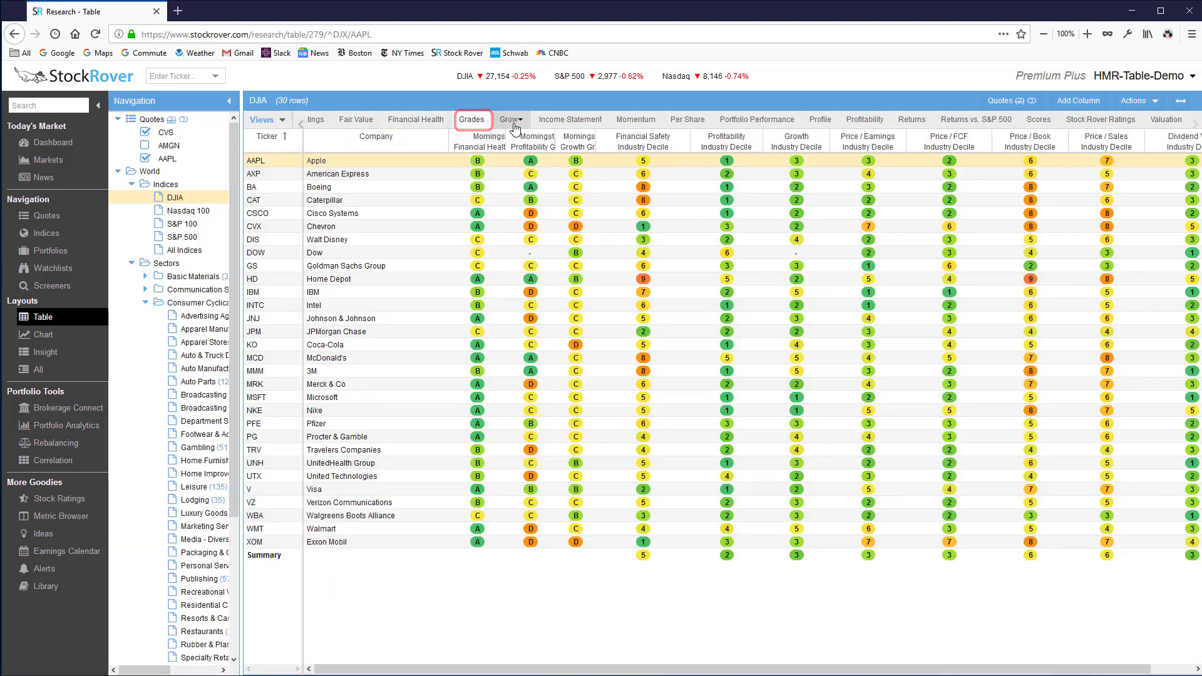
pyautogui.click(514, 125)
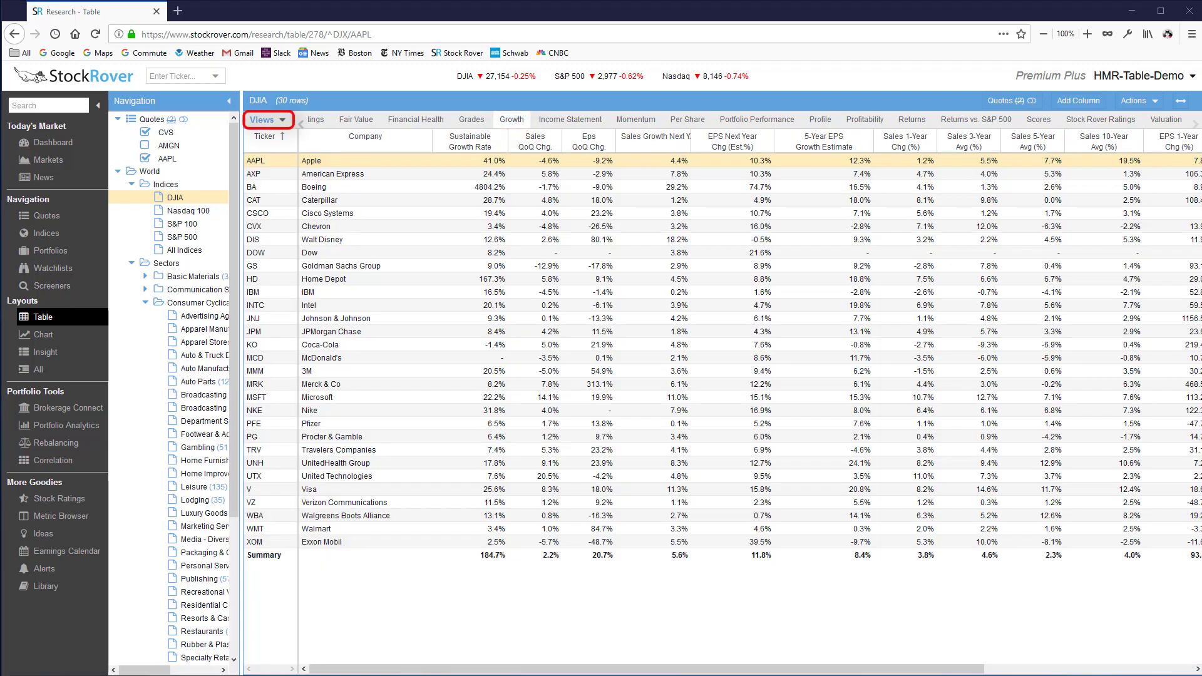
# Step: Switch to the Momentum view and move it after Portfolio Performance in the view order
pyautogui.click(263, 120)
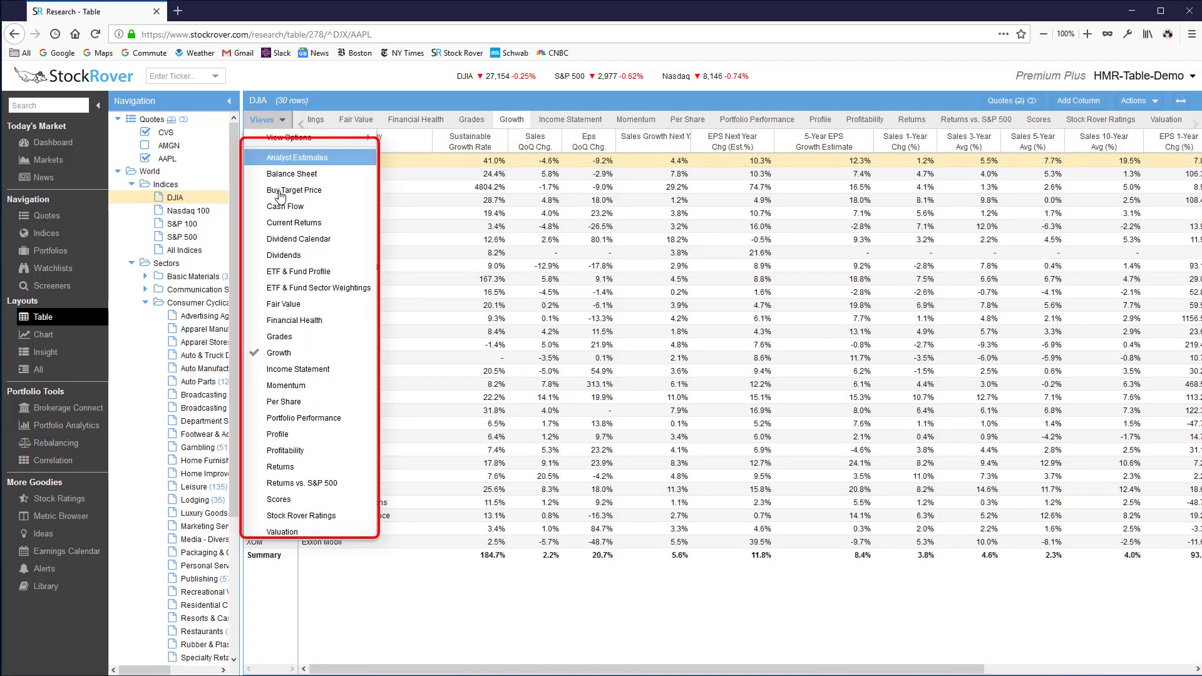
pyautogui.click(275, 386)
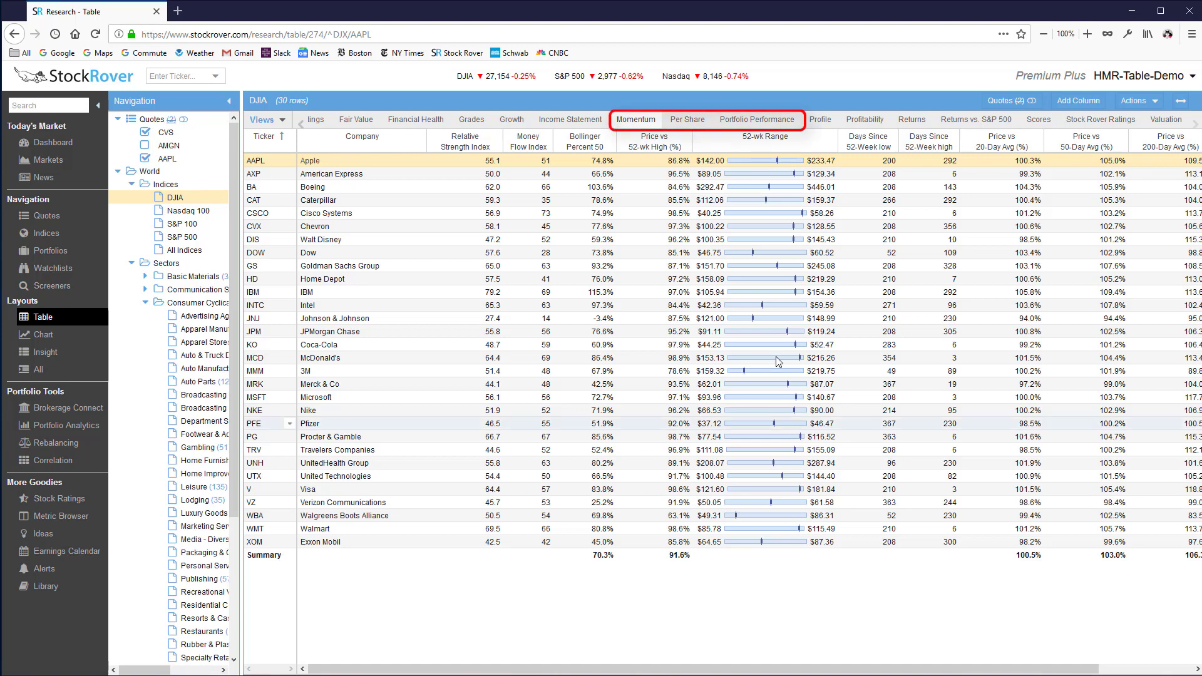
pyautogui.moveTo(694, 121); pyautogui.dragTo(776, 120)
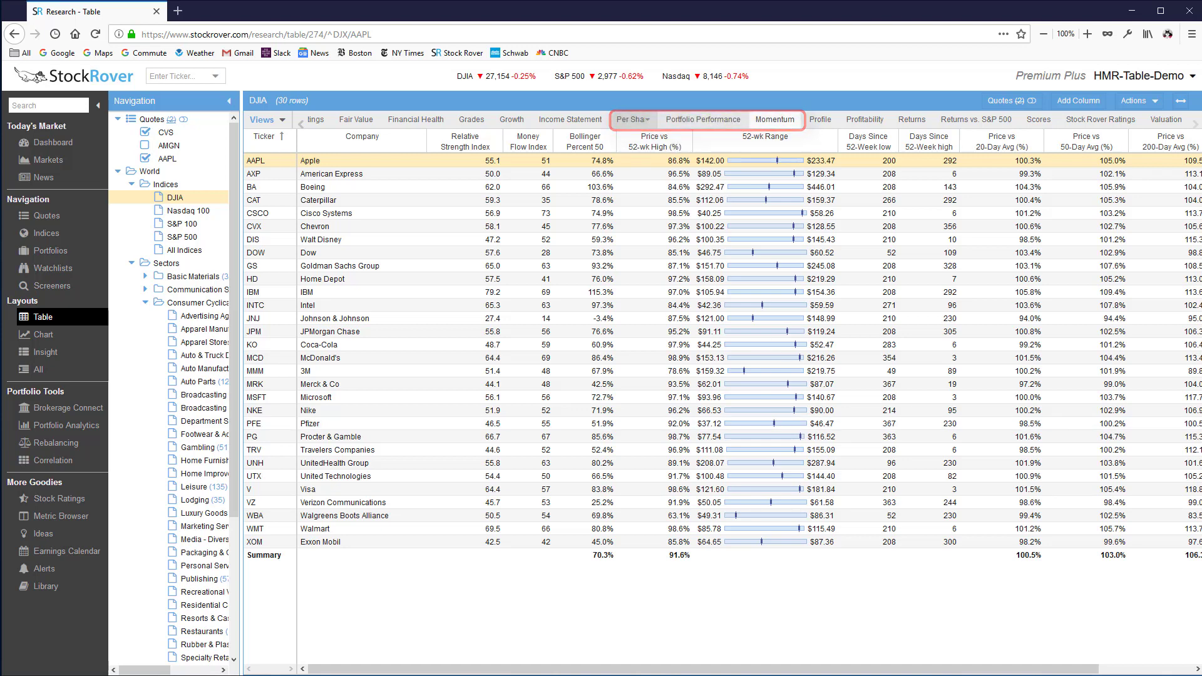
# Step: Reorder the views so that Momentum sits two places higher, directly above Per Share, and save the order
pyautogui.click(281, 122)
pyautogui.moveTo(288, 137)
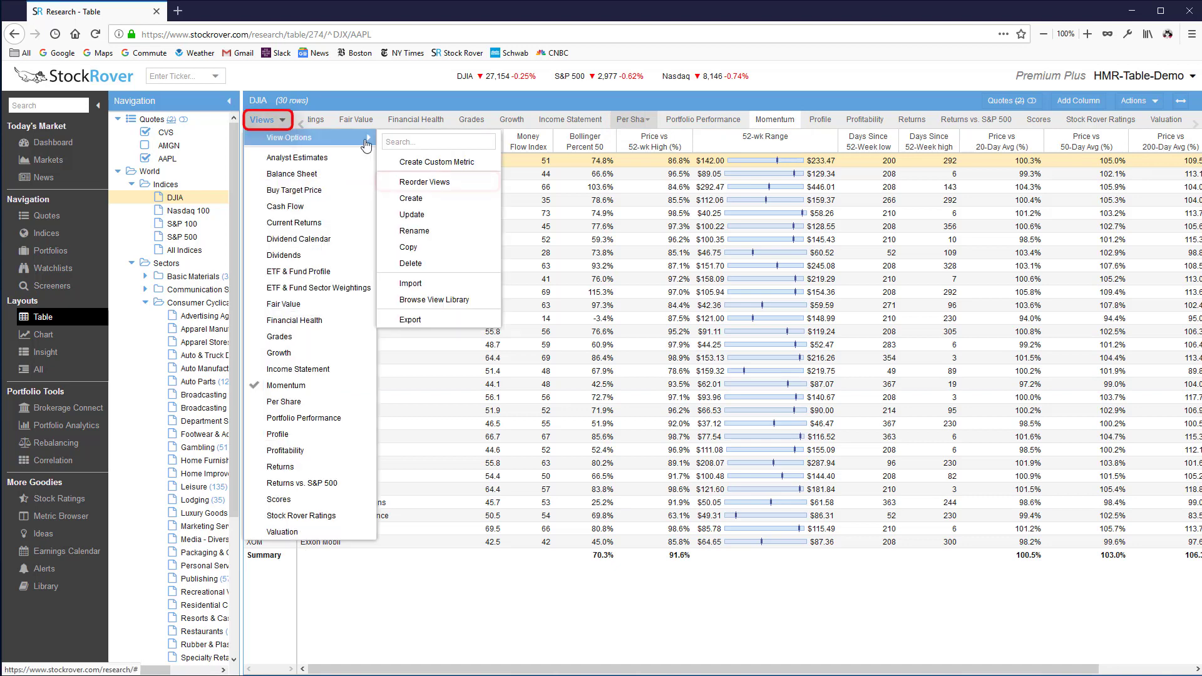
pyautogui.click(426, 183)
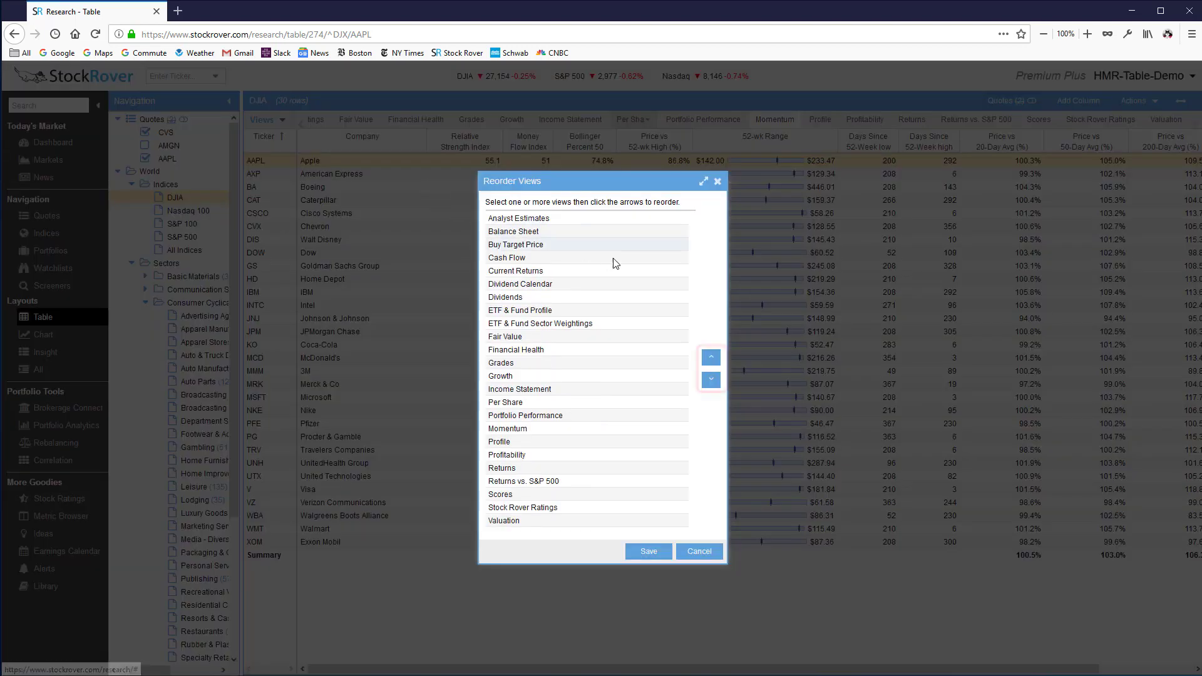
pyautogui.click(526, 429)
pyautogui.click(711, 359)
pyautogui.click(711, 359)
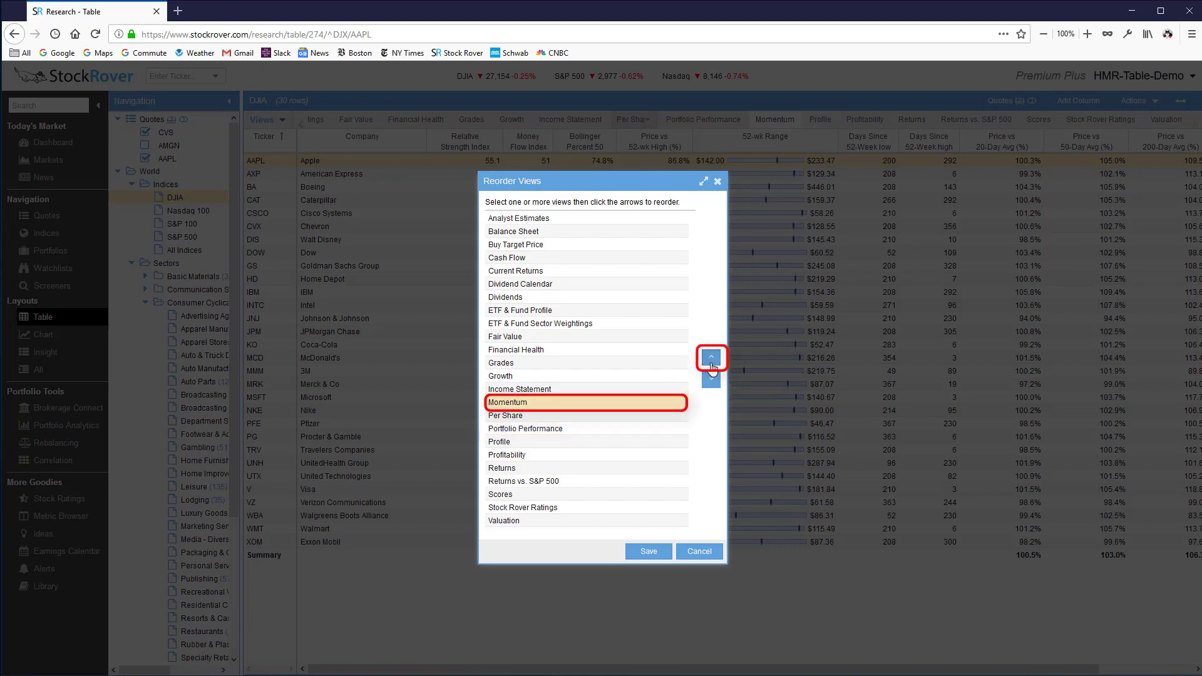
pyautogui.click(646, 553)
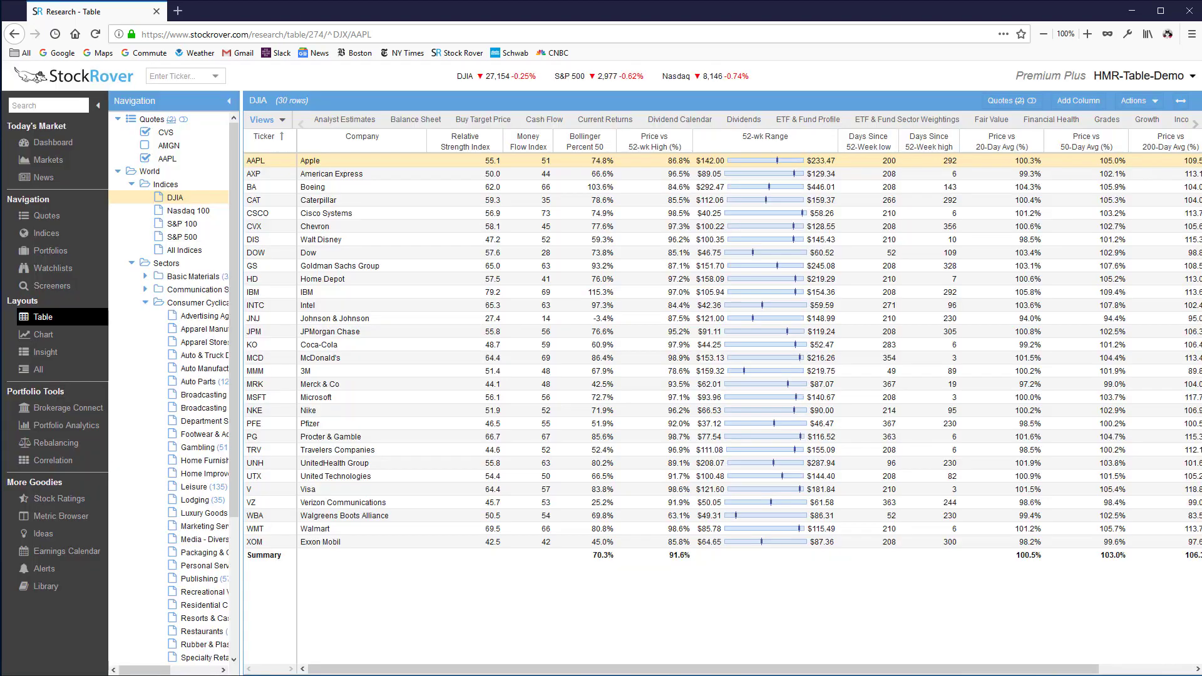
# Step: In the Valuation view, widen the Price to Graham Number column and fit all columns to the table width
pyautogui.click(263, 119)
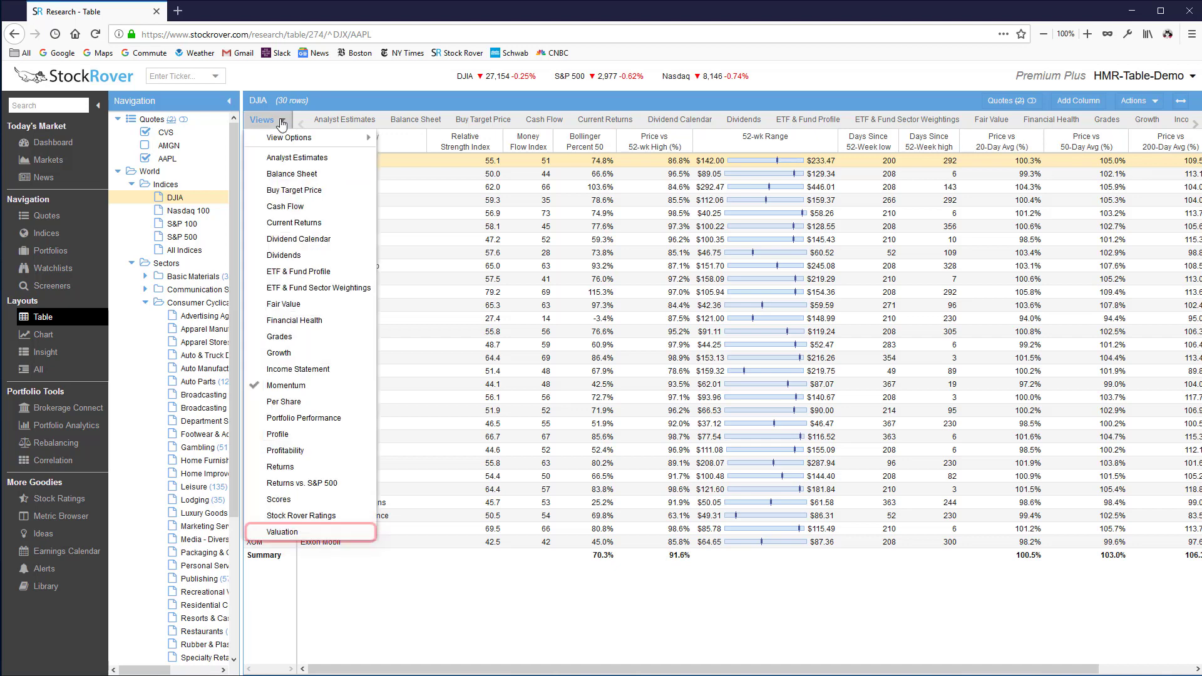
pyautogui.click(271, 532)
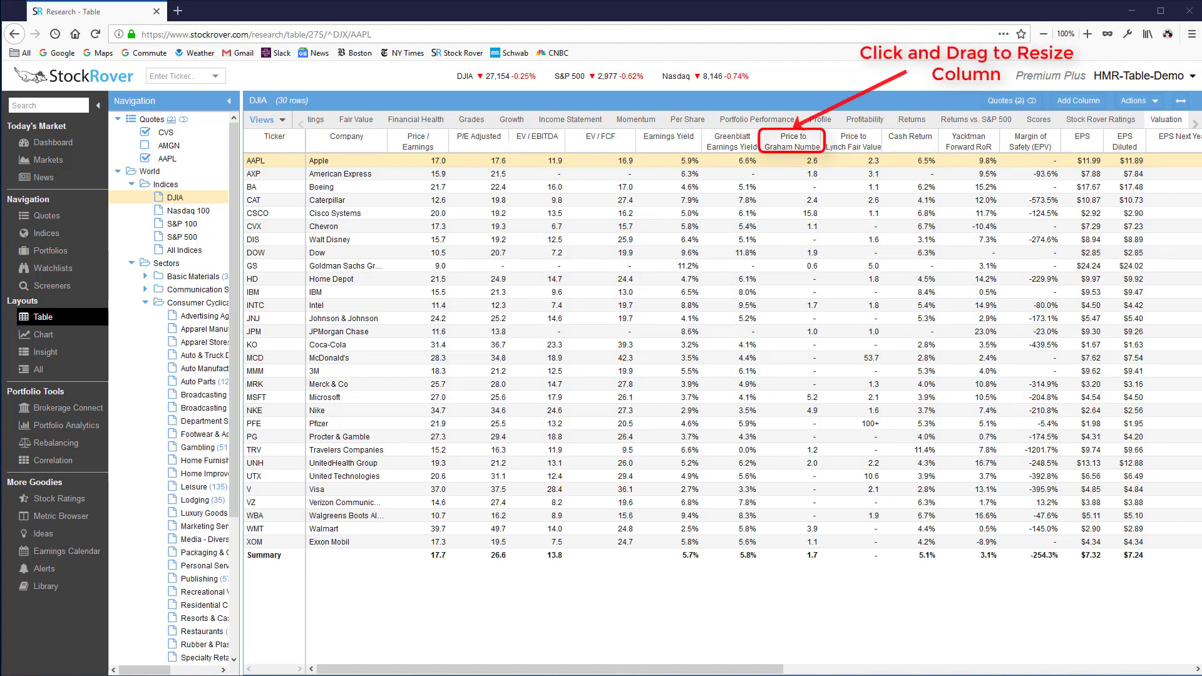
pyautogui.moveTo(824, 141); pyautogui.dragTo(845, 142)
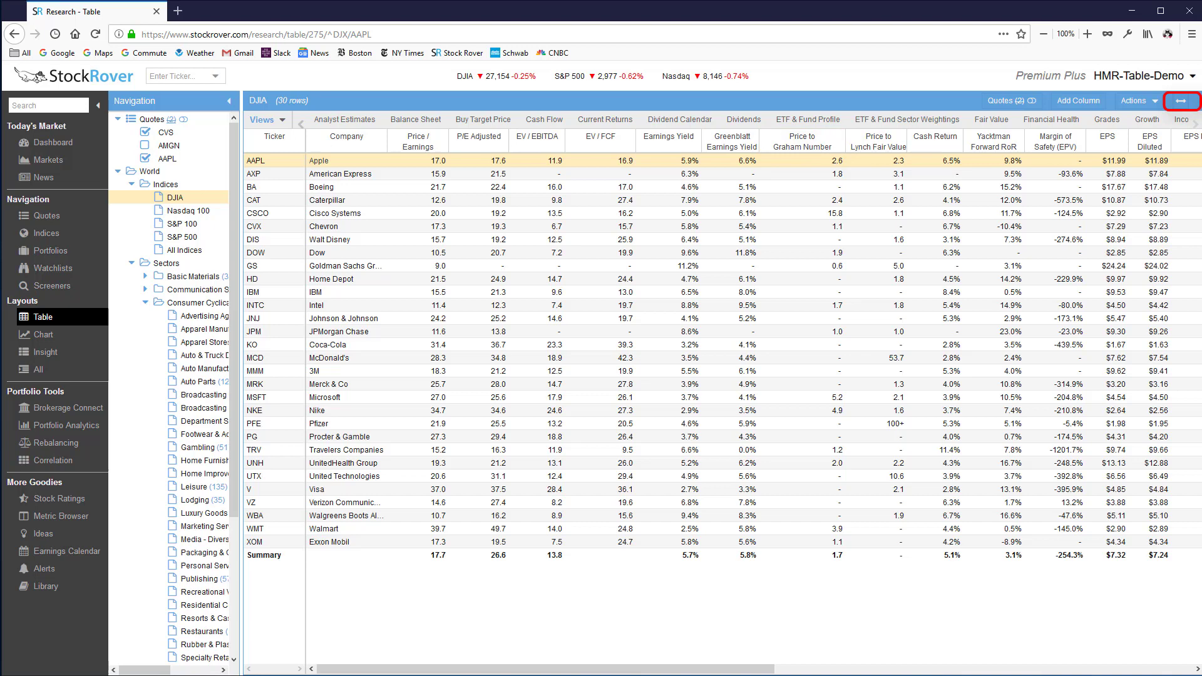
pyautogui.click(1181, 100)
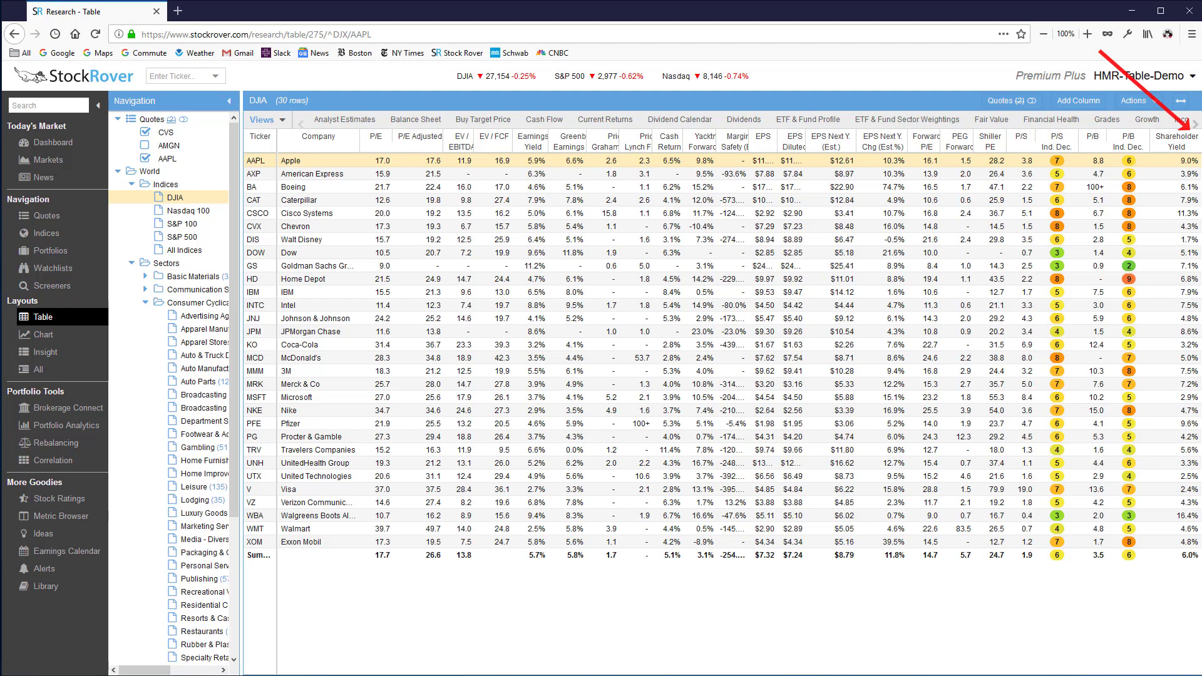
# Step: View the explanation of the Shareholder Yield column and check the column options for EPS
pyautogui.click(1195, 147)
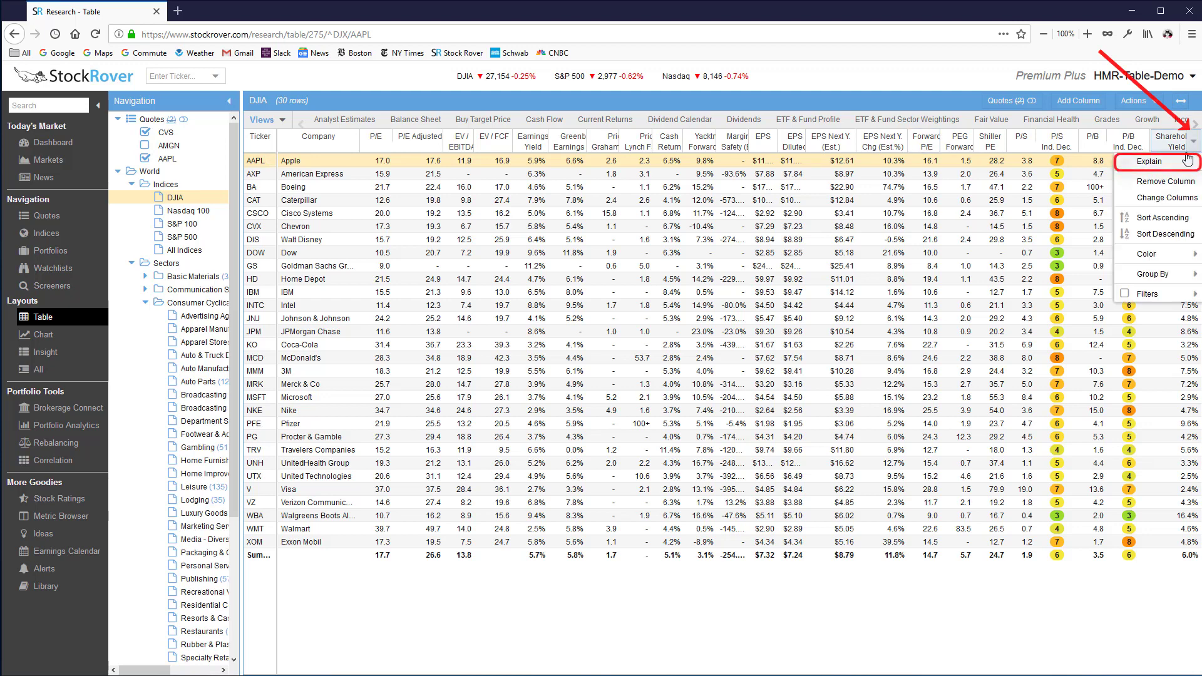
pyautogui.click(1185, 164)
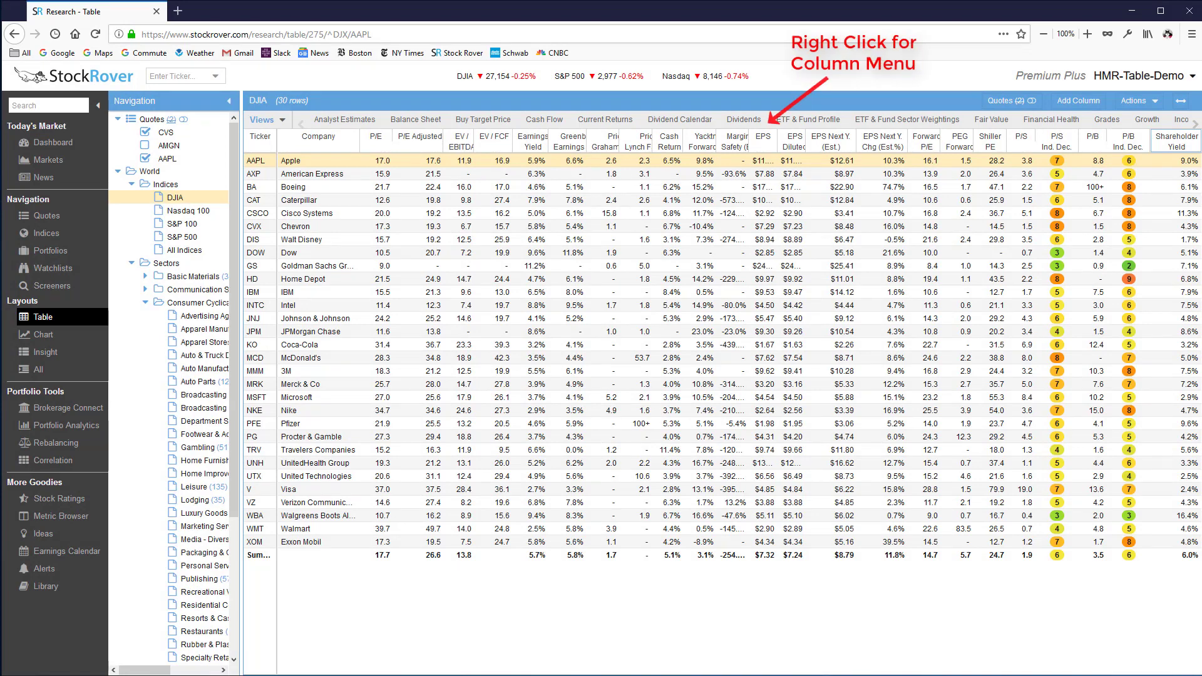
pyautogui.rightClick(763, 146)
pyautogui.press('Escape')
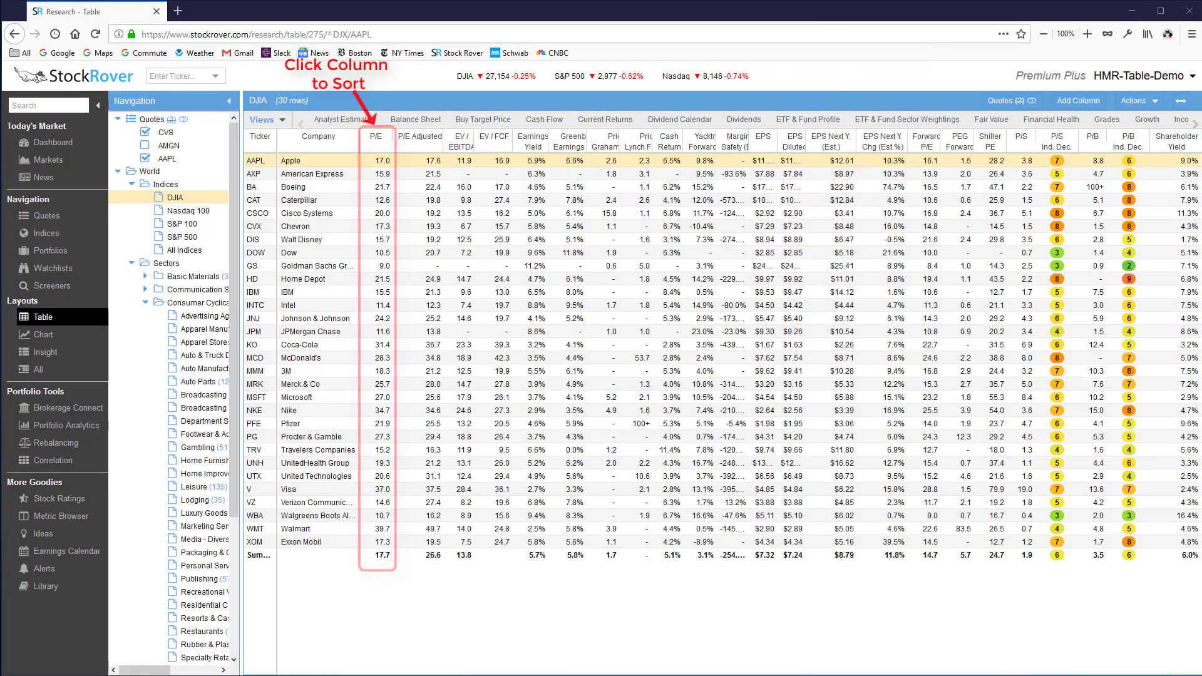
# Step: Sort the table by P/E in descending order and filter P/E to values greater than 10 and less than 20
pyautogui.click(376, 135)
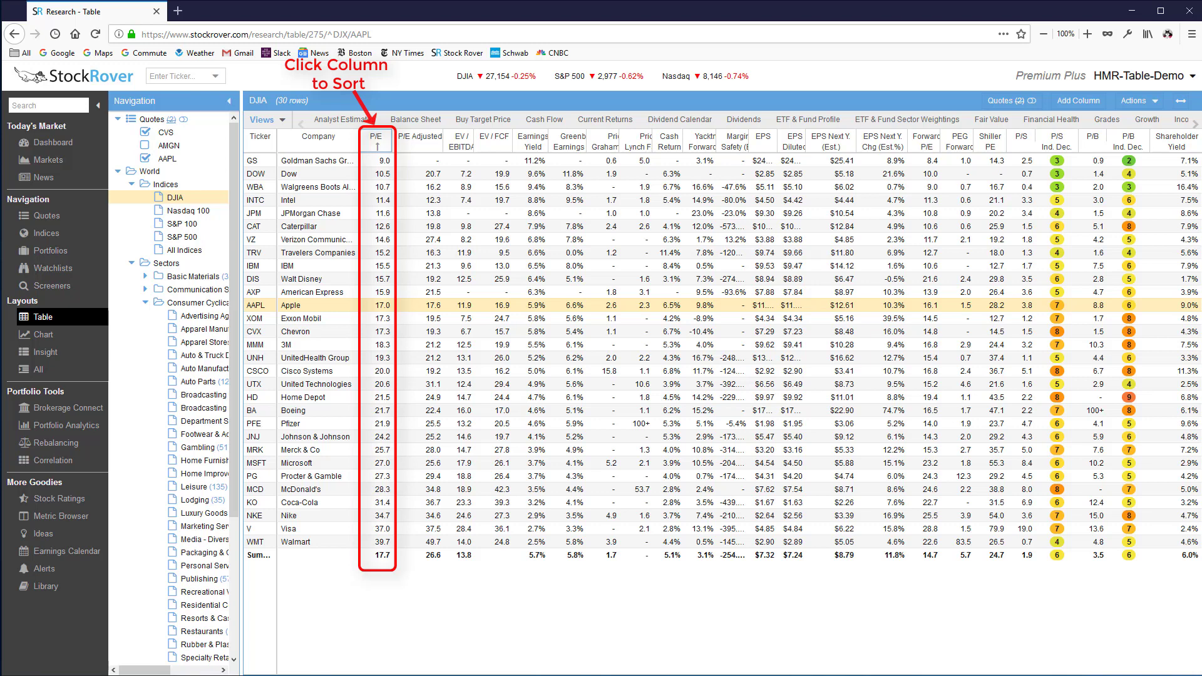
pyautogui.click(376, 139)
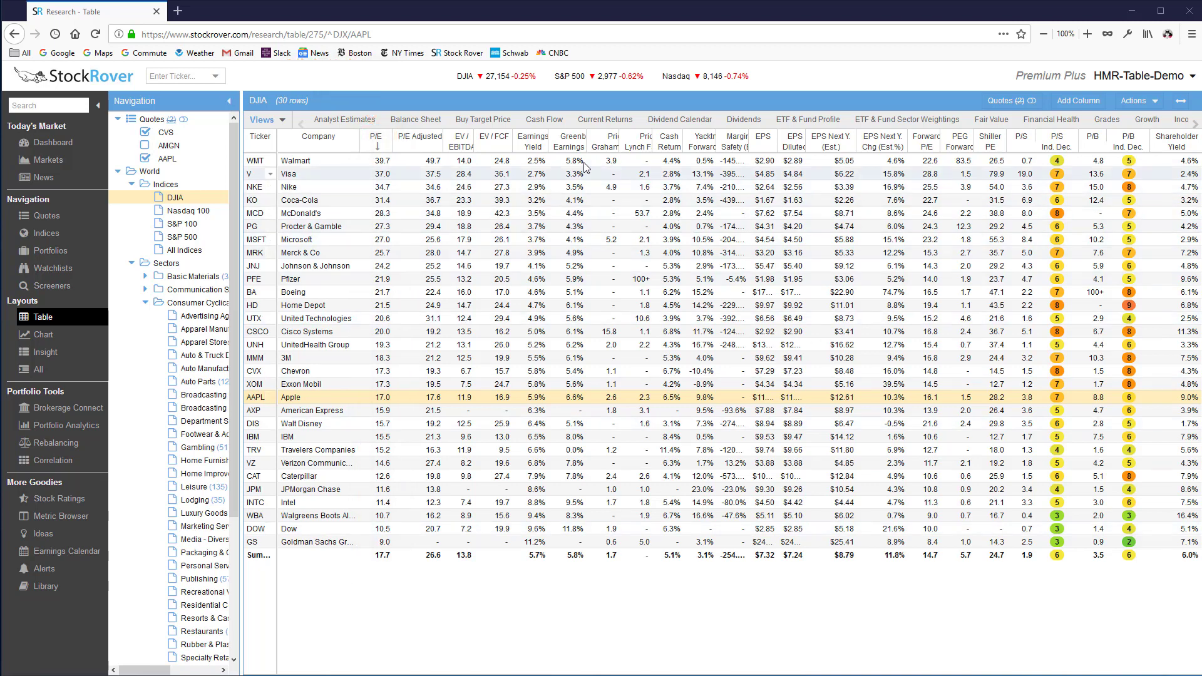
pyautogui.click(384, 140)
pyautogui.moveTo(425, 293)
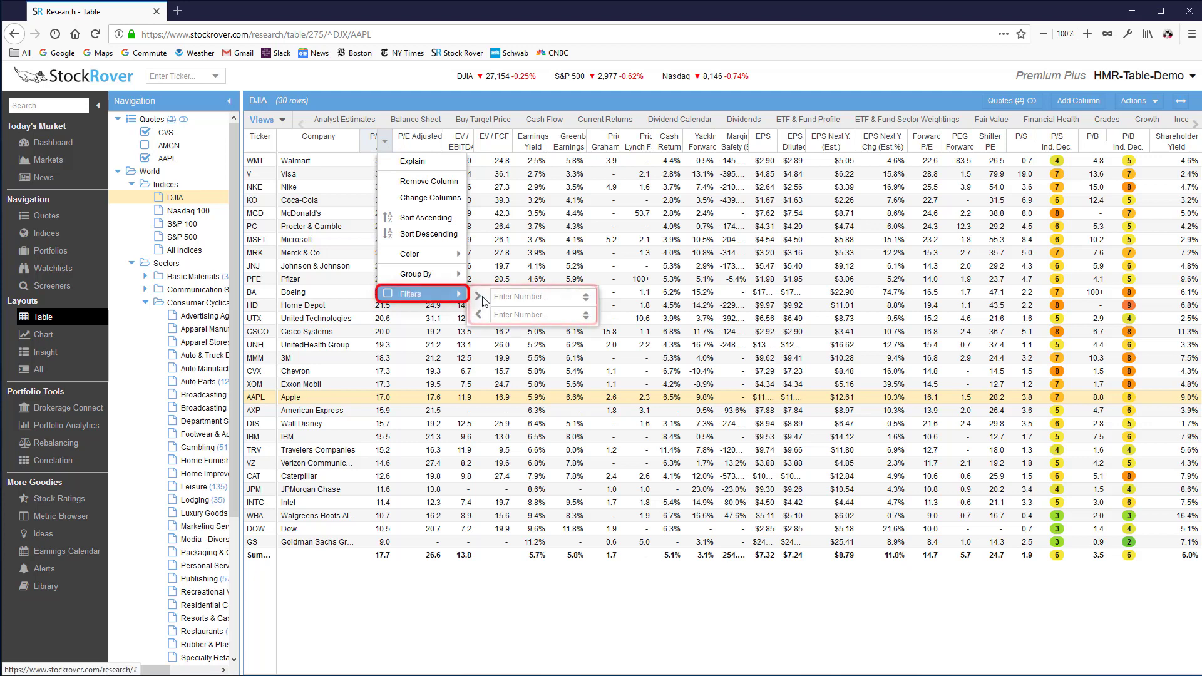
pyautogui.click(497, 297)
pyautogui.write('10')
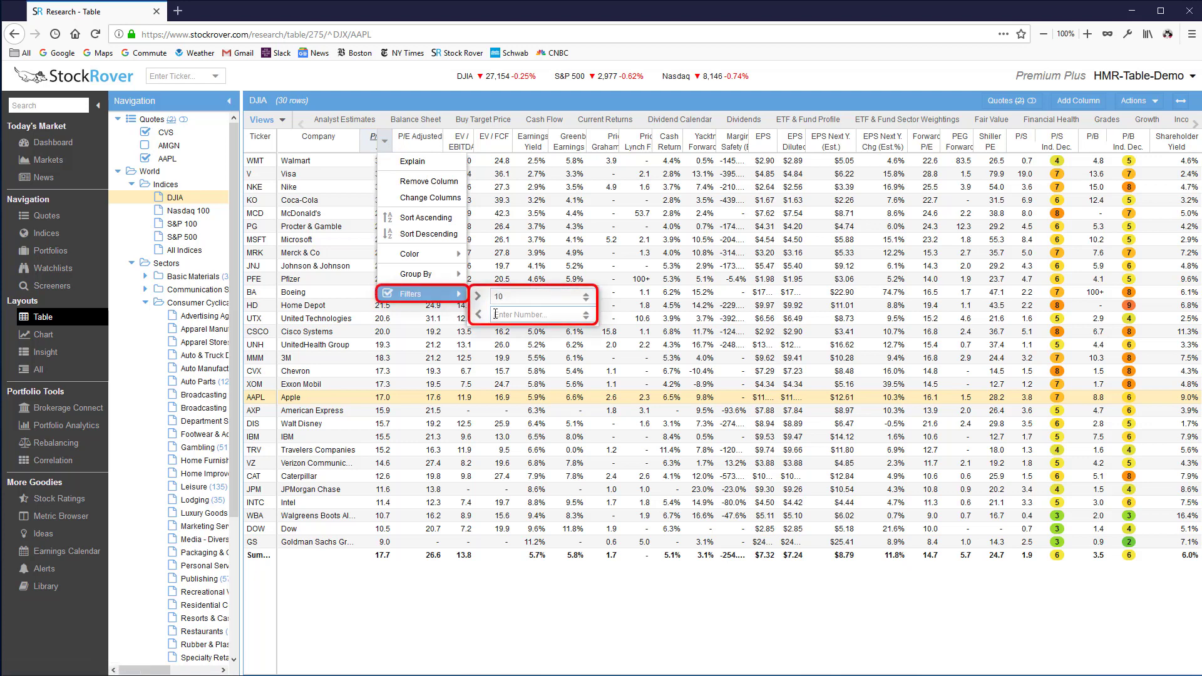
pyautogui.click(495, 315)
pyautogui.write('20')
pyautogui.press('Return')
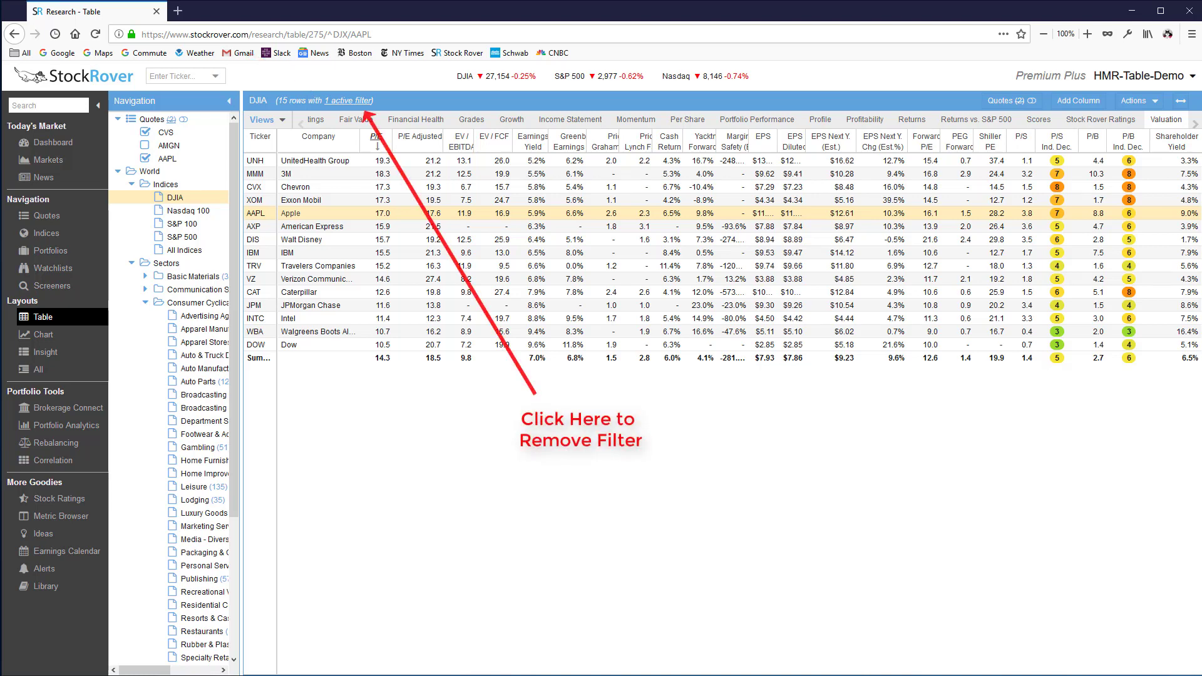
# Step: Try to remove the Price / Earnings filter from the list of active filters
pyautogui.click(348, 101)
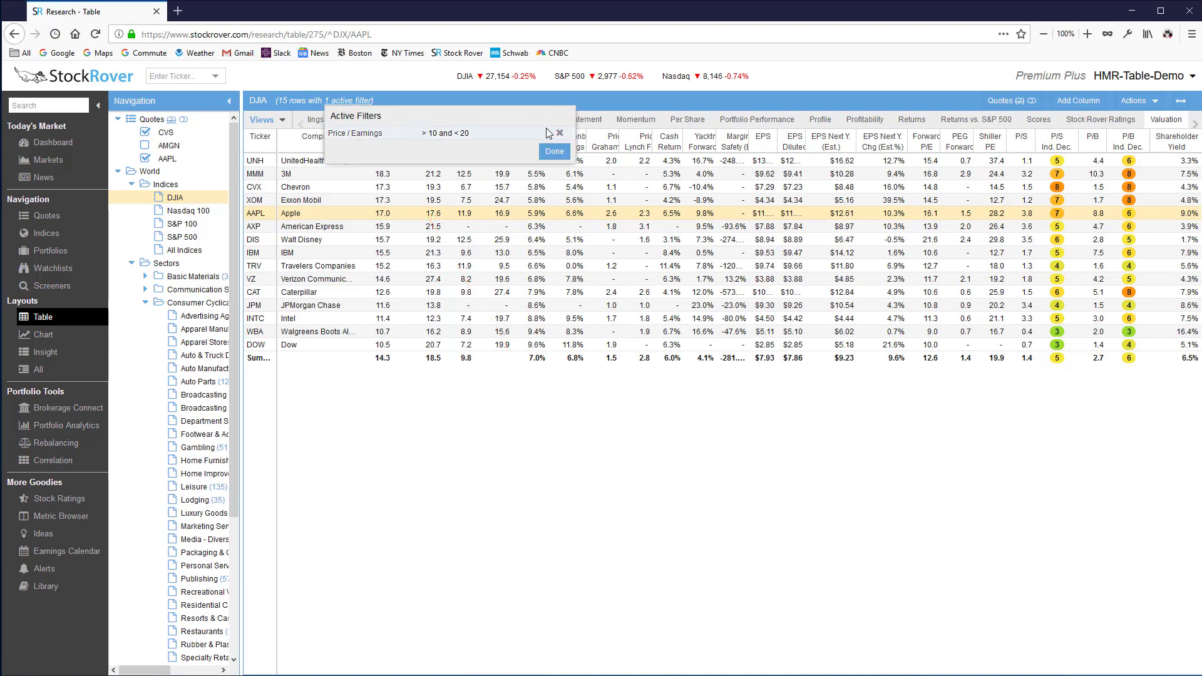
pyautogui.click(559, 135)
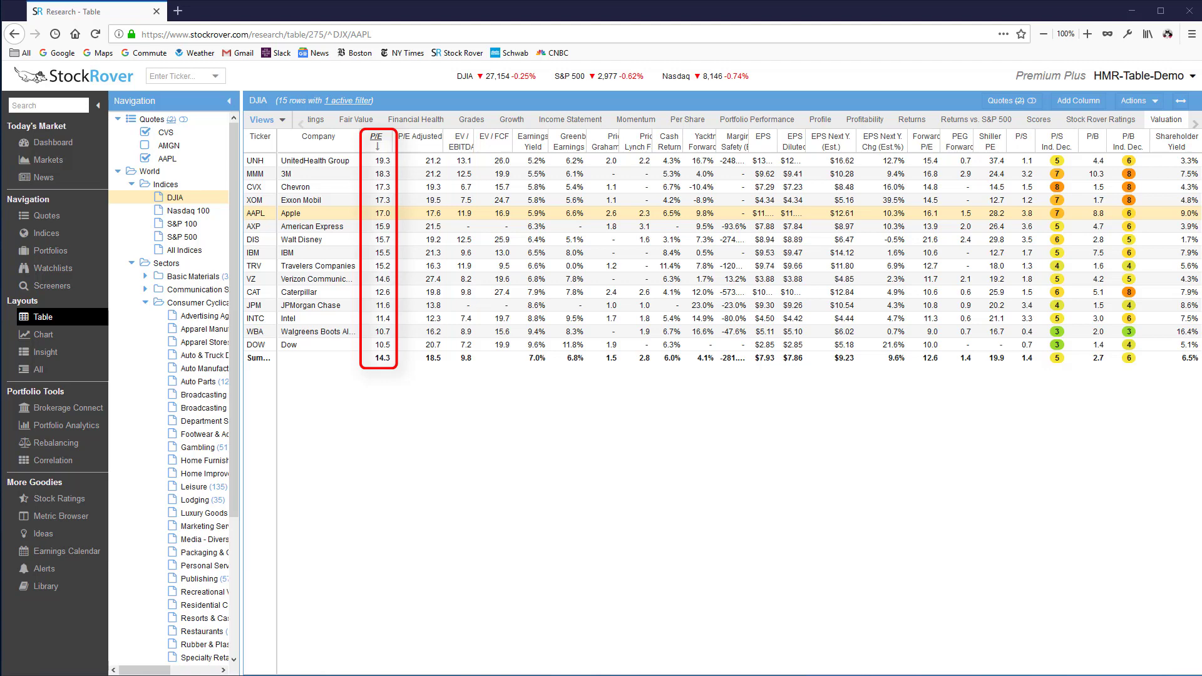
# Step: Switch to the Financial Health view and turn off the filter on the Price / Earnings column
pyautogui.click(430, 119)
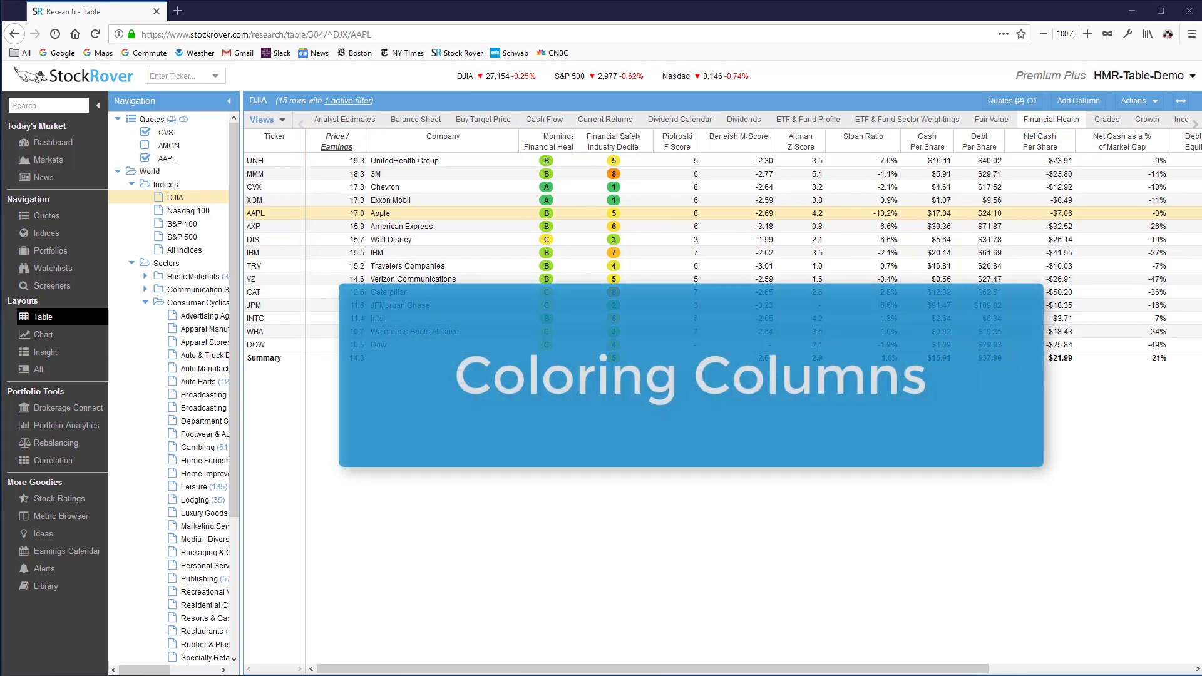
pyautogui.click(361, 144)
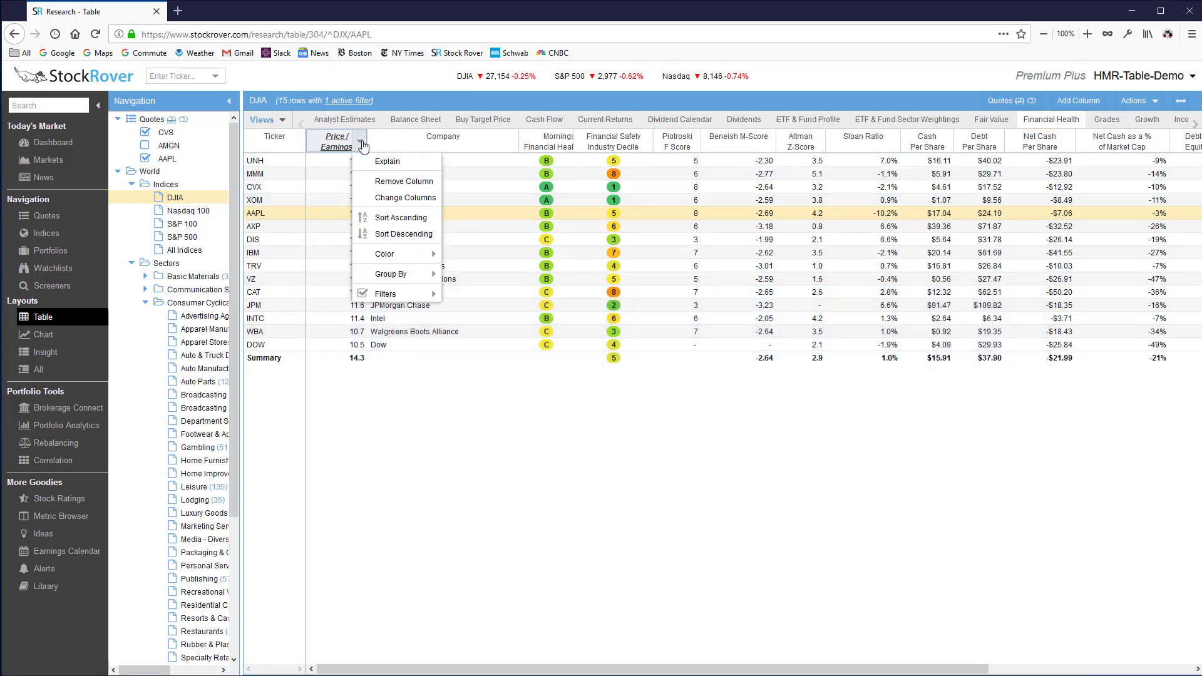
pyautogui.click(385, 294)
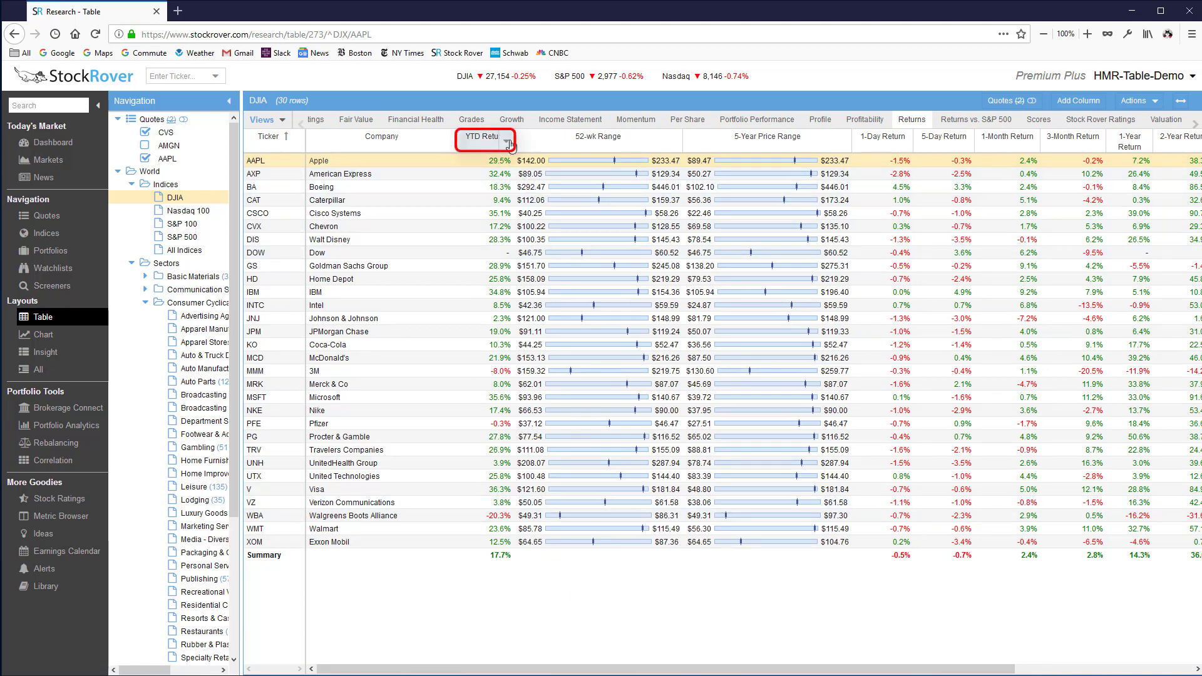
# Step: Color the YTD Return column green in the Returns view
pyautogui.click(510, 144)
pyautogui.moveTo(533, 262)
pyautogui.click(603, 274)
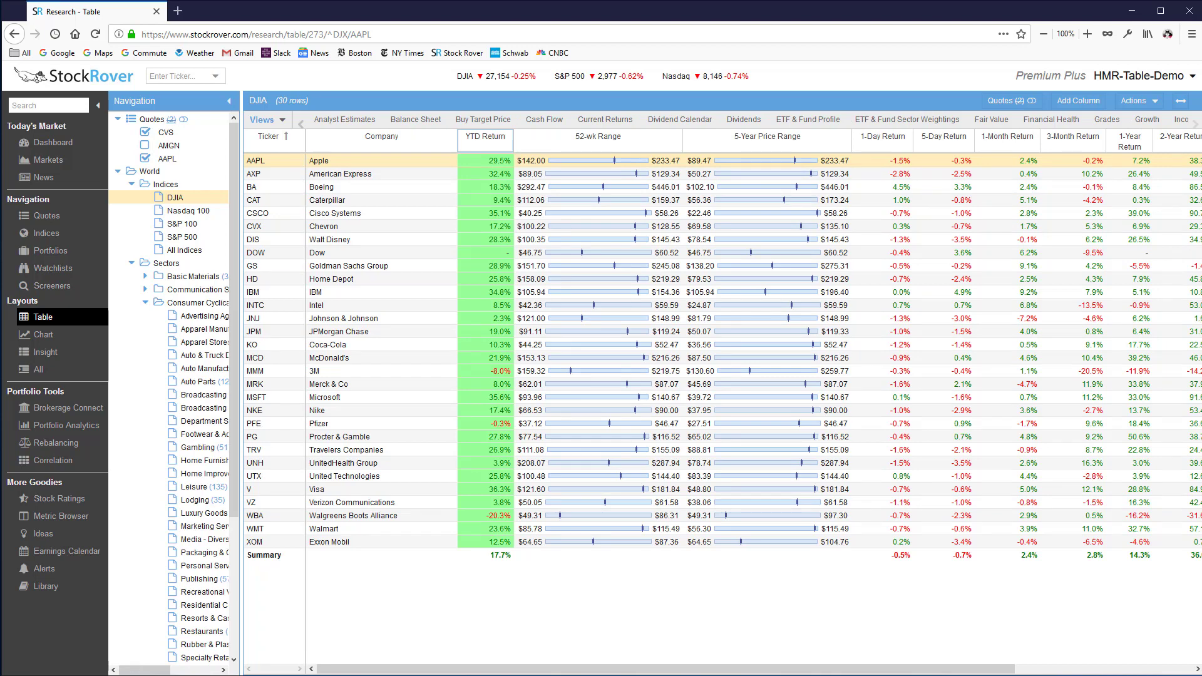
# Step: Color the HD ticker yellow
pyautogui.rightClick(273, 282)
pyautogui.moveTo(338, 405)
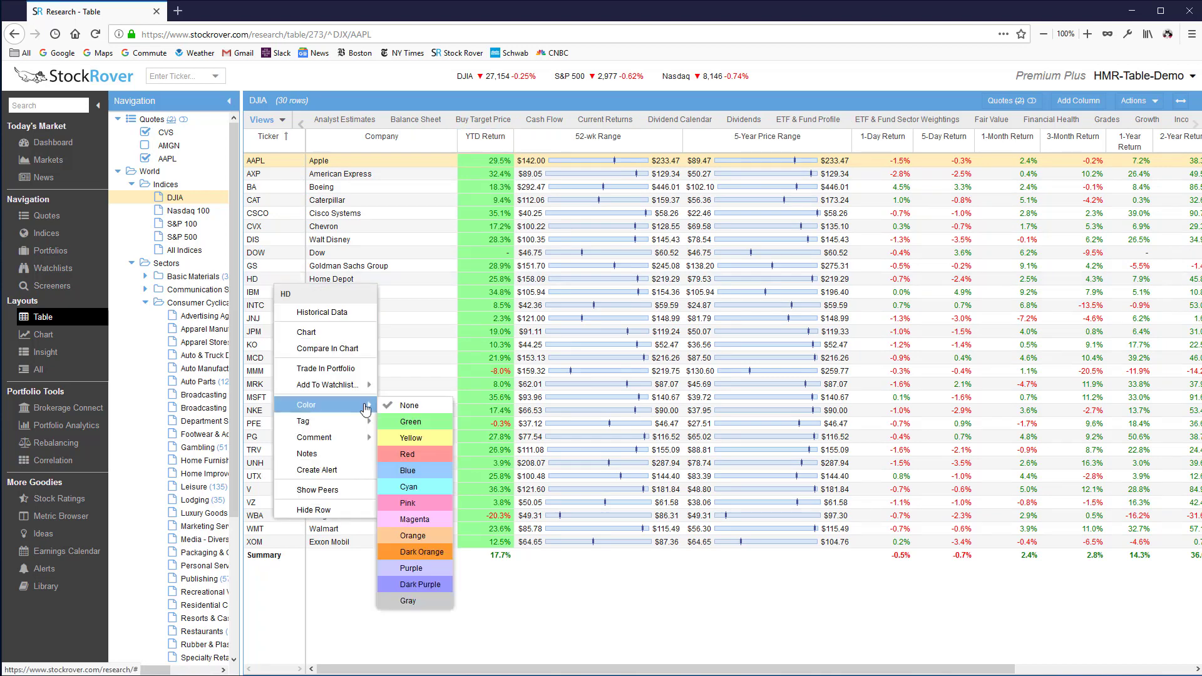
pyautogui.click(424, 446)
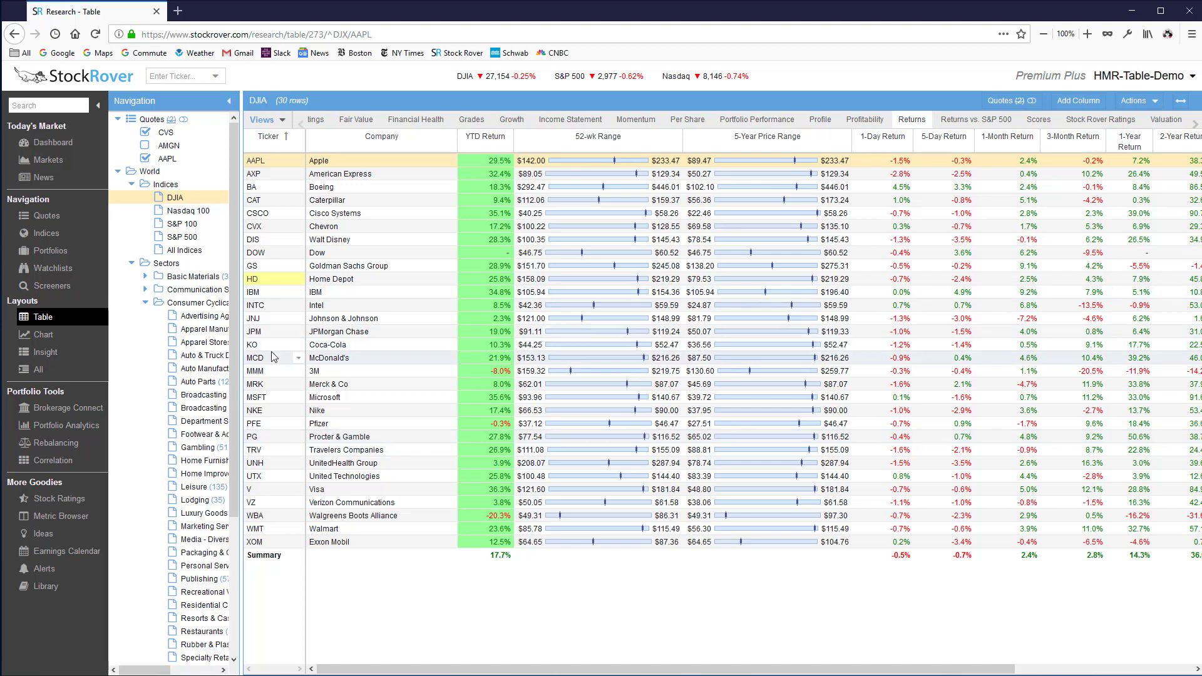
# Step: Color the MMM ticker blue and the UNH ticker red
pyautogui.rightClick(272, 370)
pyautogui.moveTo(338, 491)
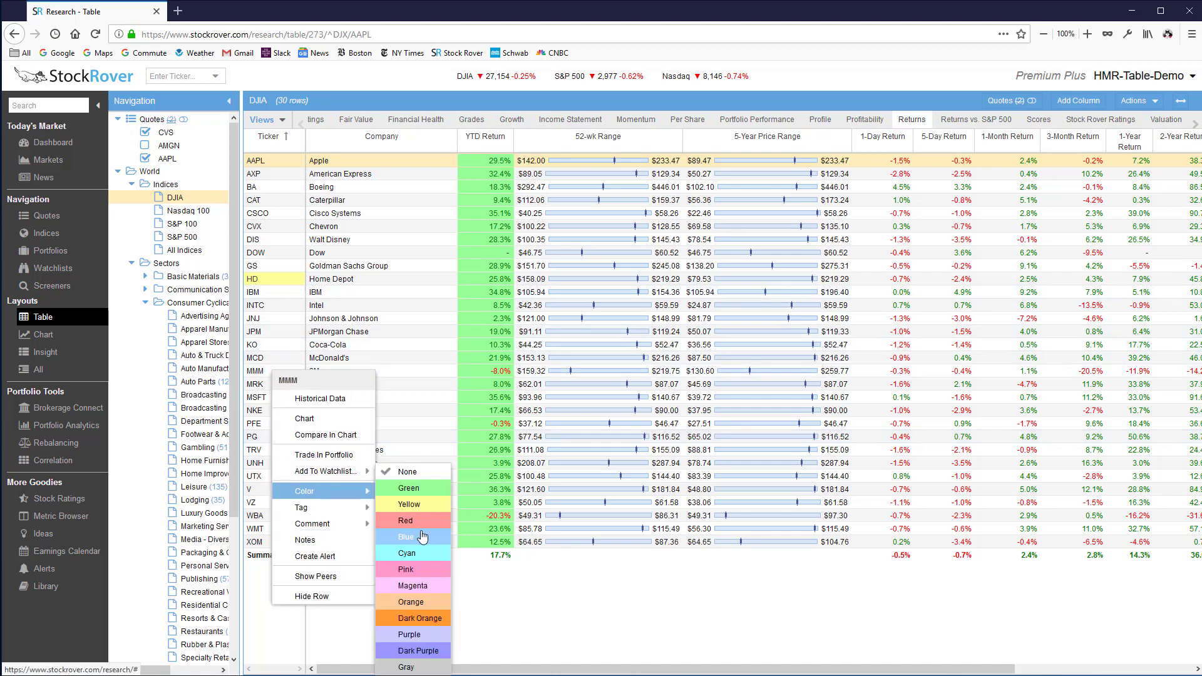
pyautogui.click(420, 538)
pyautogui.rightClick(269, 463)
pyautogui.moveTo(351, 559)
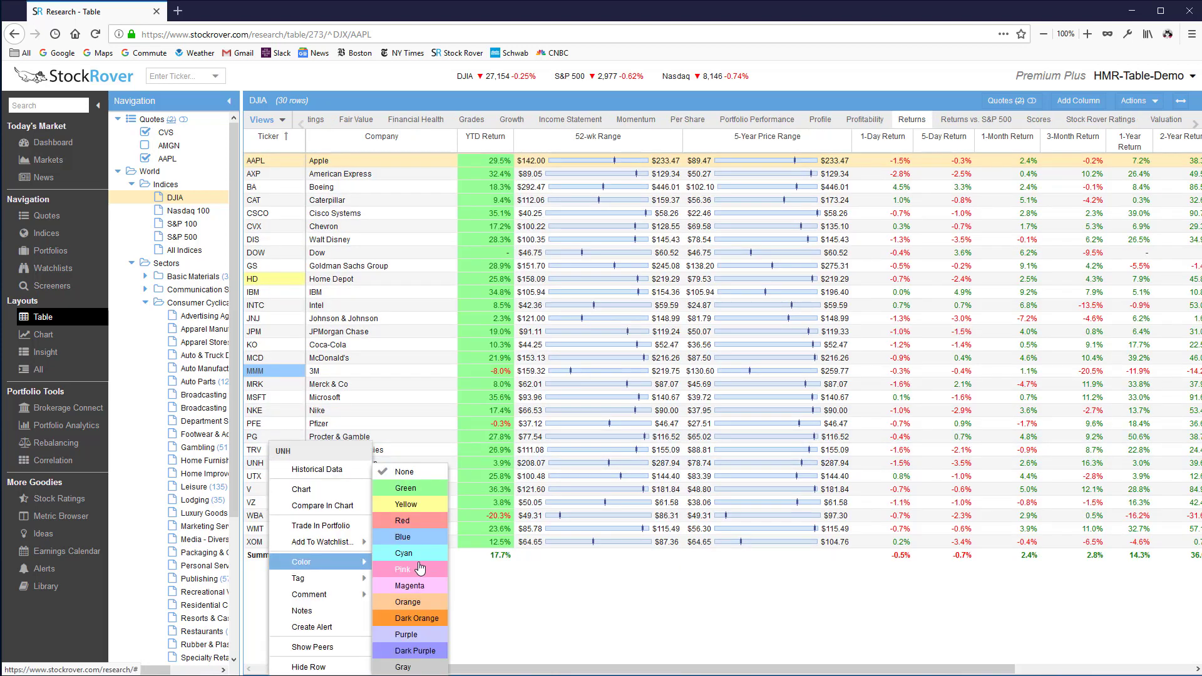
pyautogui.click(415, 525)
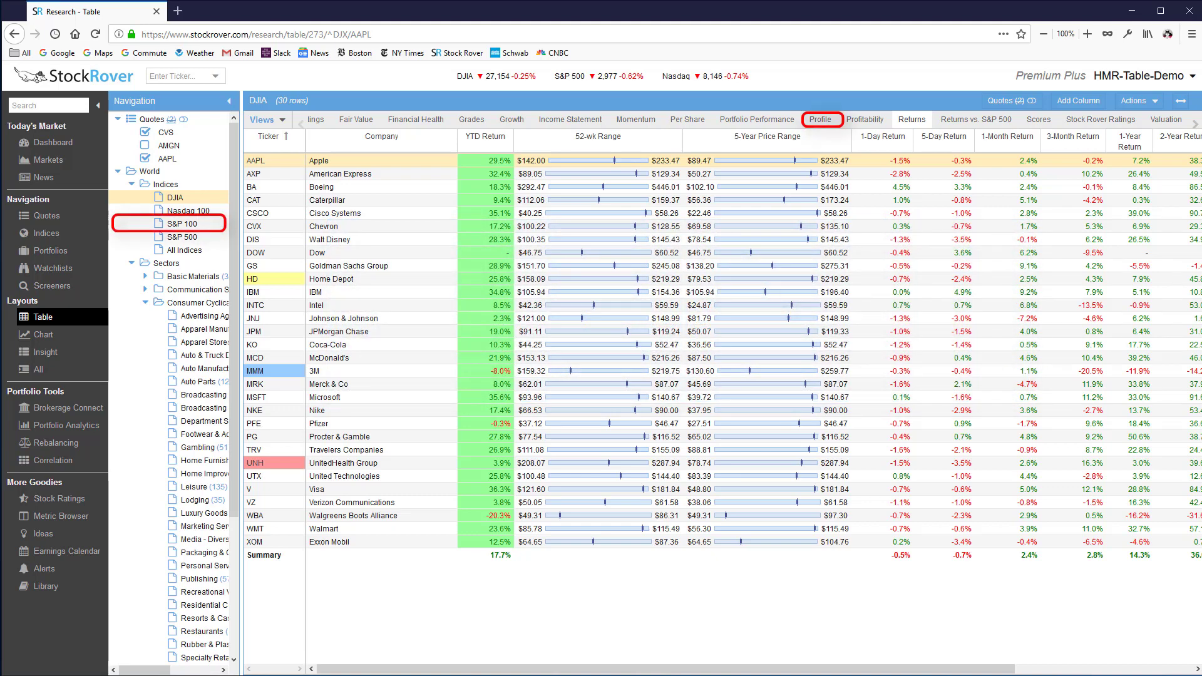
# Step: Load the S&P 100 in the Profile view and group the table by Sector
pyautogui.click(182, 226)
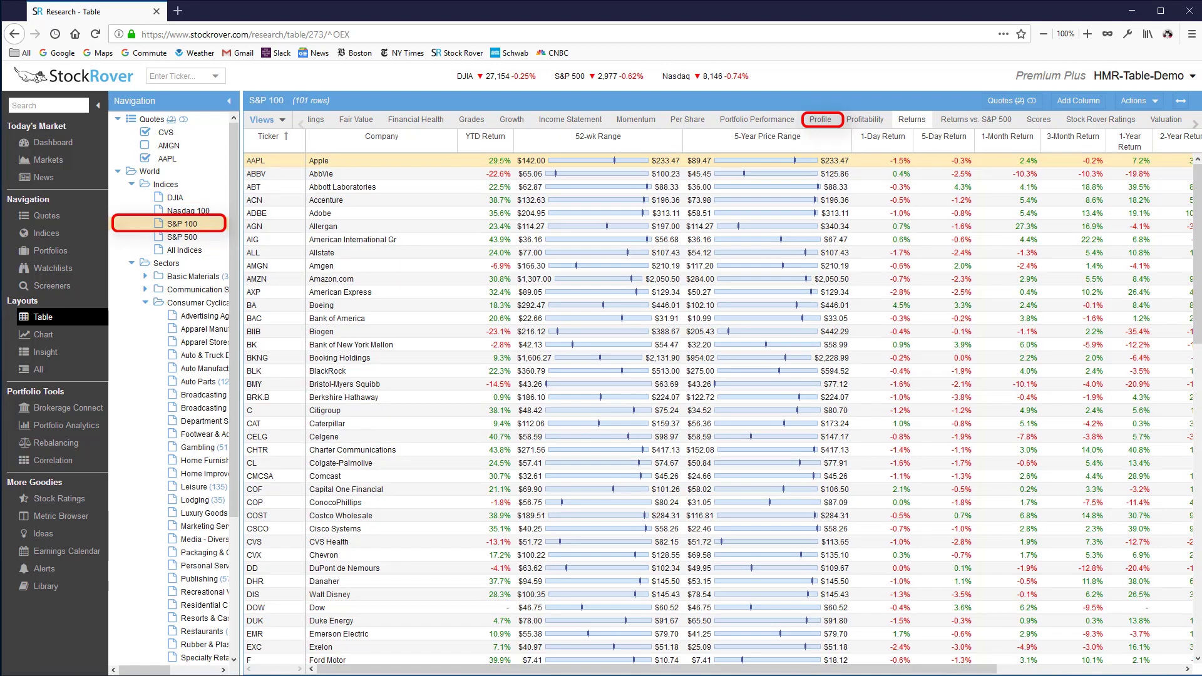
pyautogui.click(821, 119)
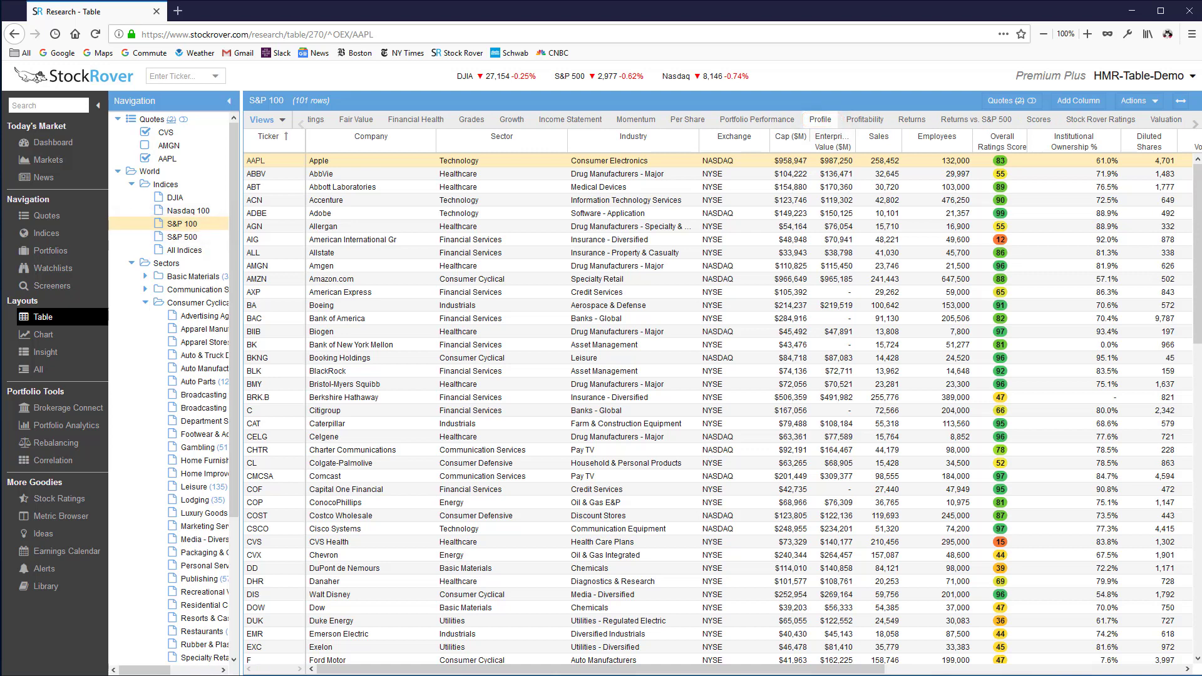
pyautogui.click(560, 144)
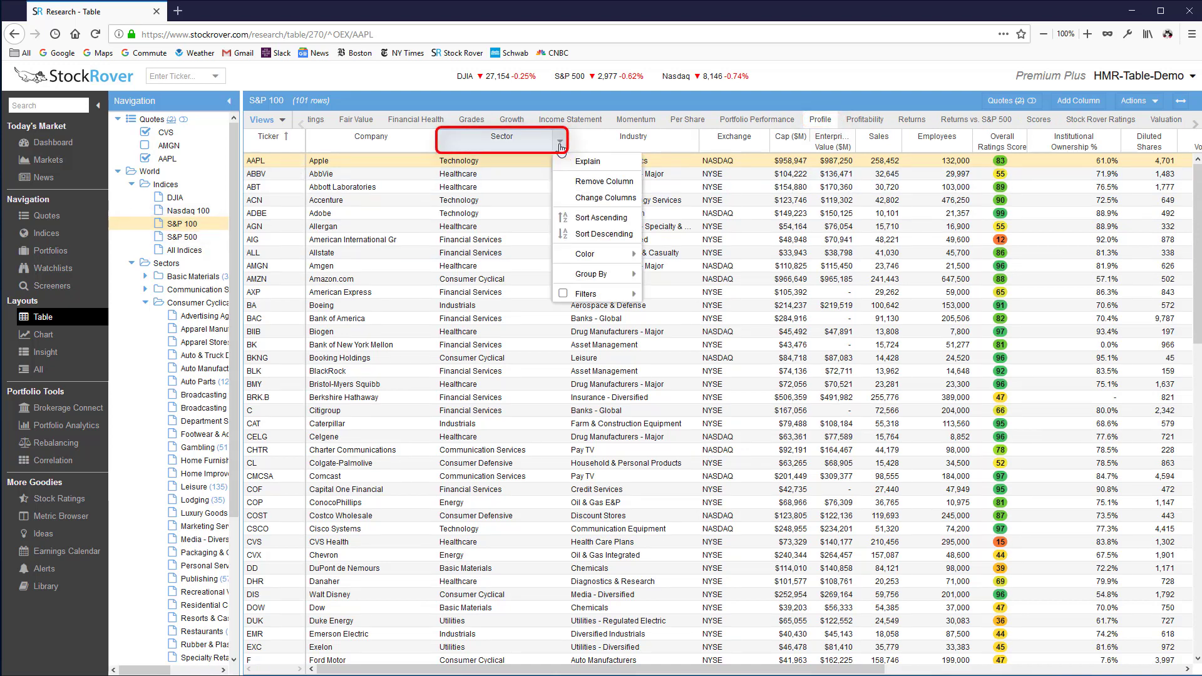
pyautogui.moveTo(594, 274)
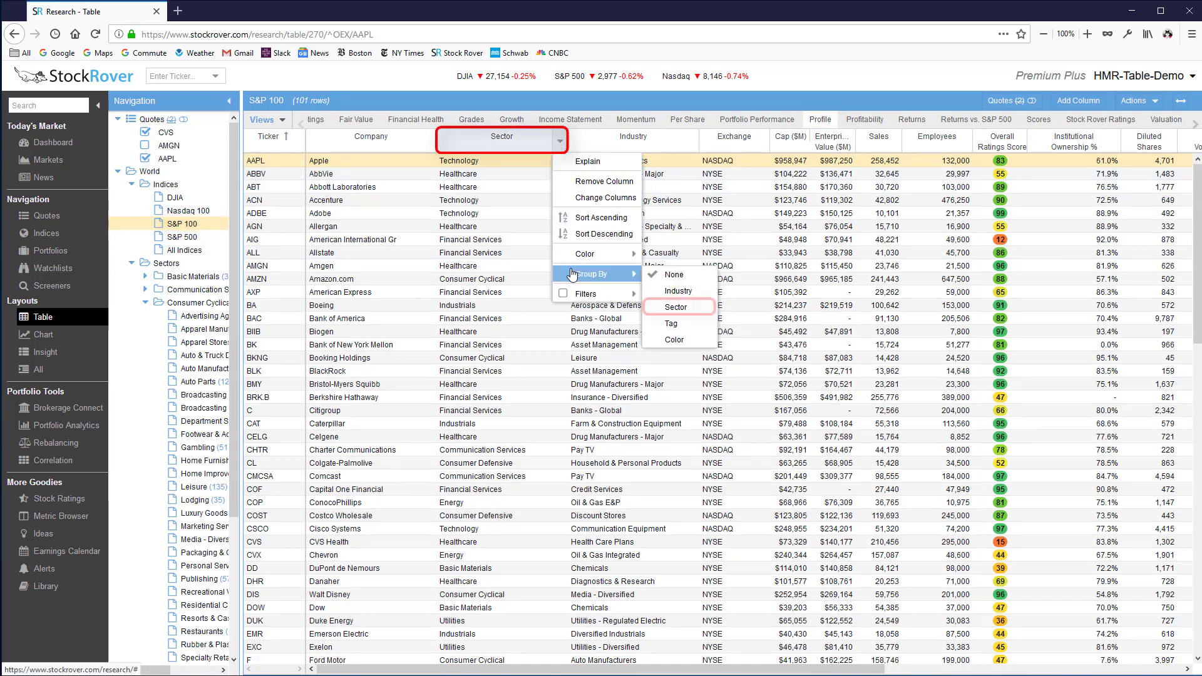
pyautogui.click(673, 308)
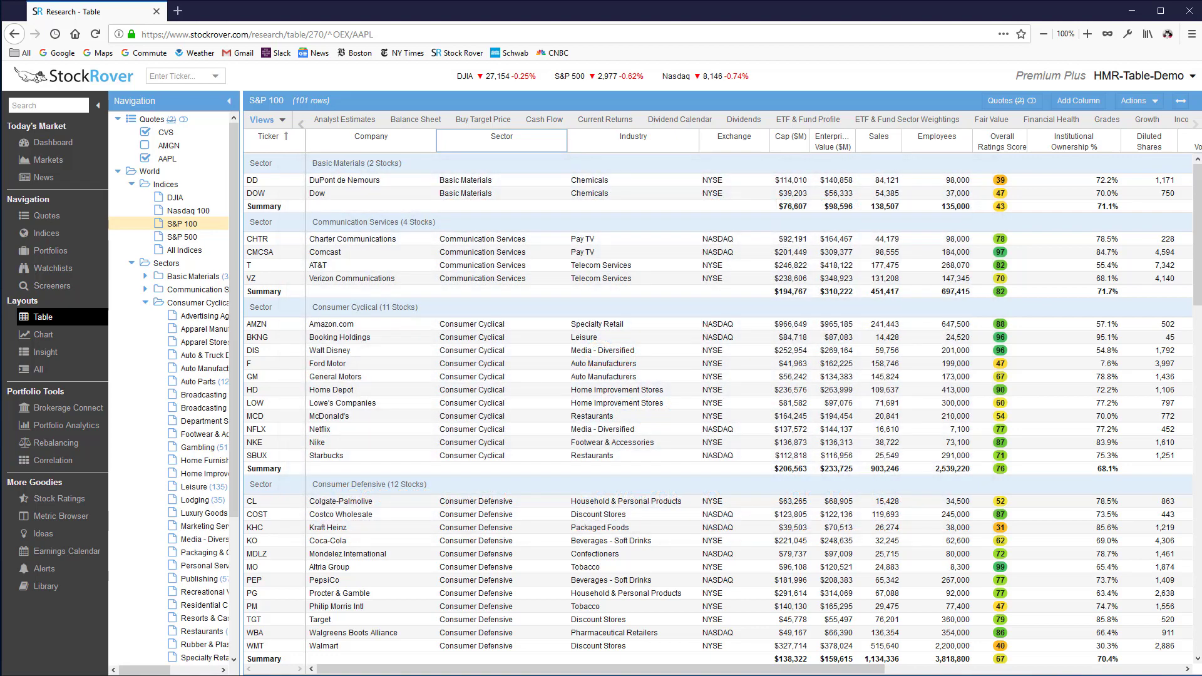
# Step: Set the table's grouping back to None
pyautogui.click(560, 143)
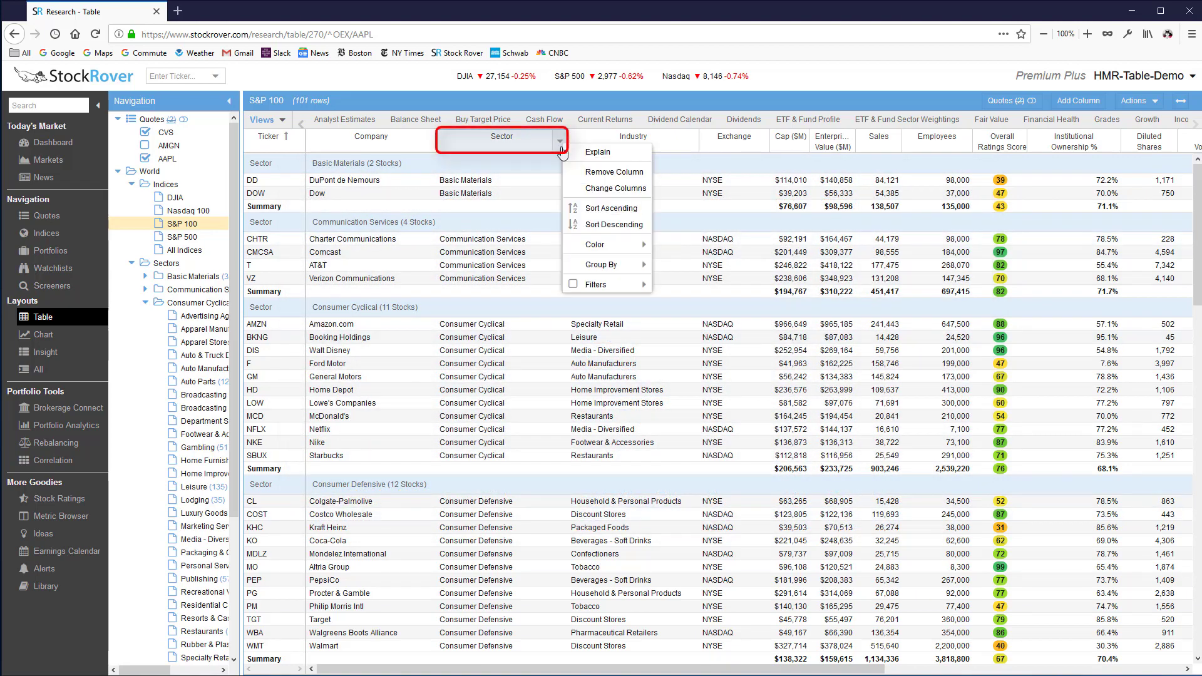
pyautogui.moveTo(608, 266)
pyautogui.click(672, 264)
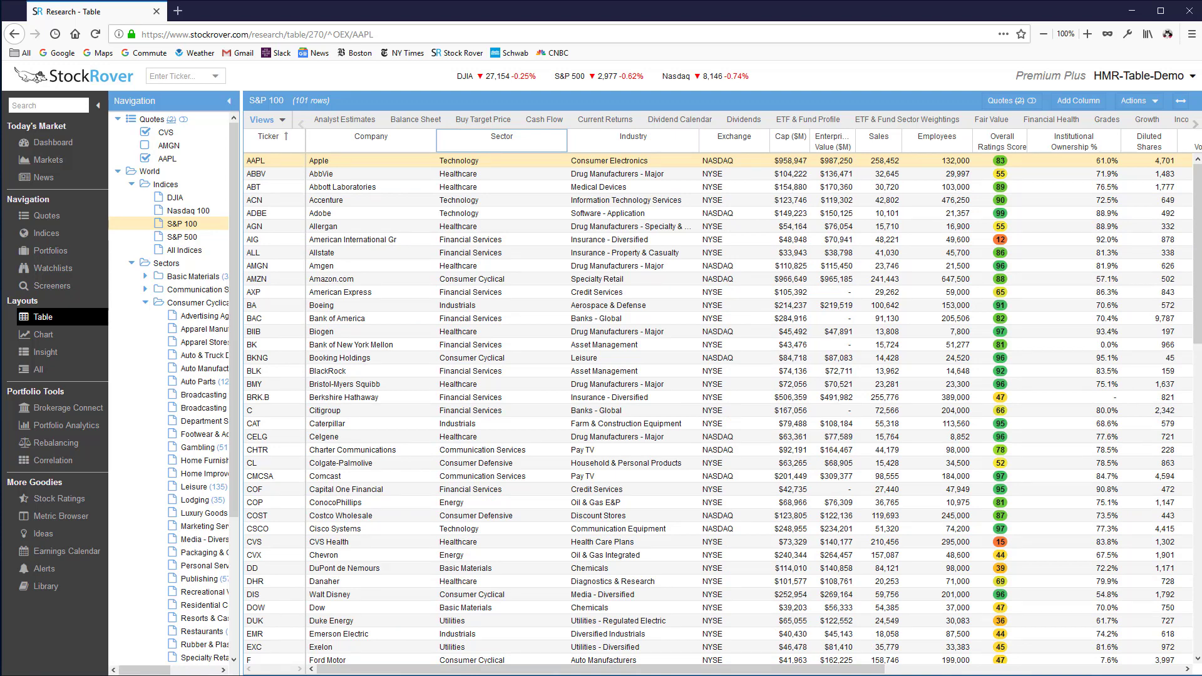
# Step: Save all tickers in the S&P 100 table as a new watchlist named My Watchlist
pyautogui.click(1137, 101)
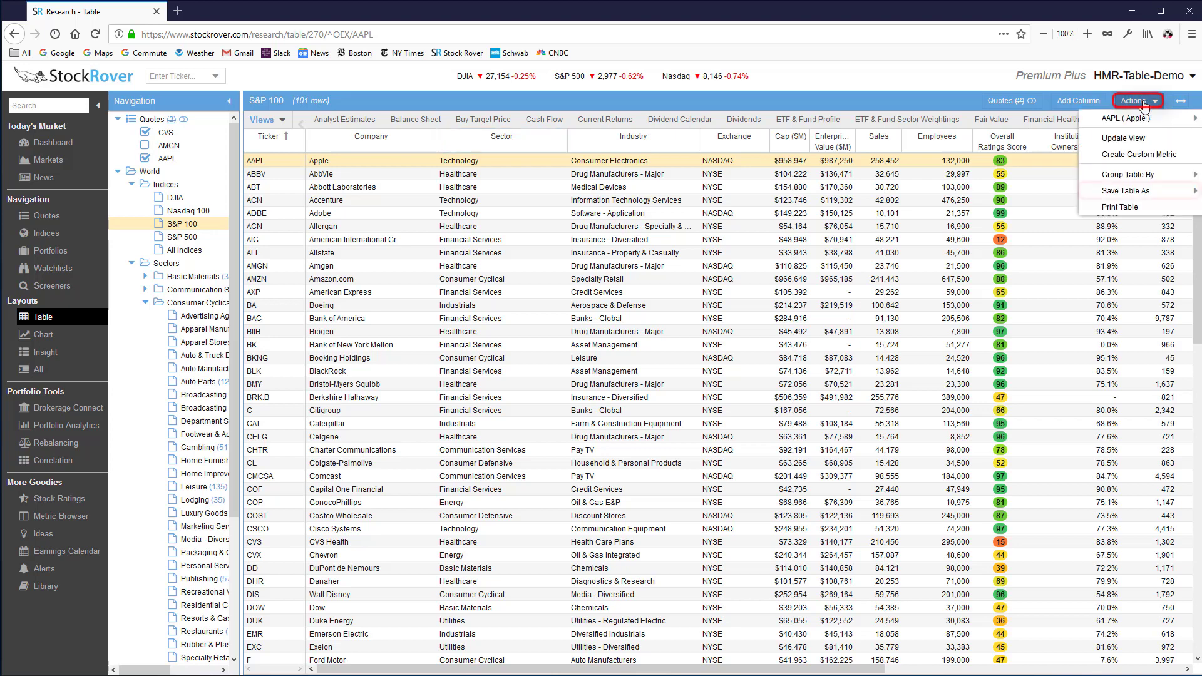
pyautogui.moveTo(1125, 192)
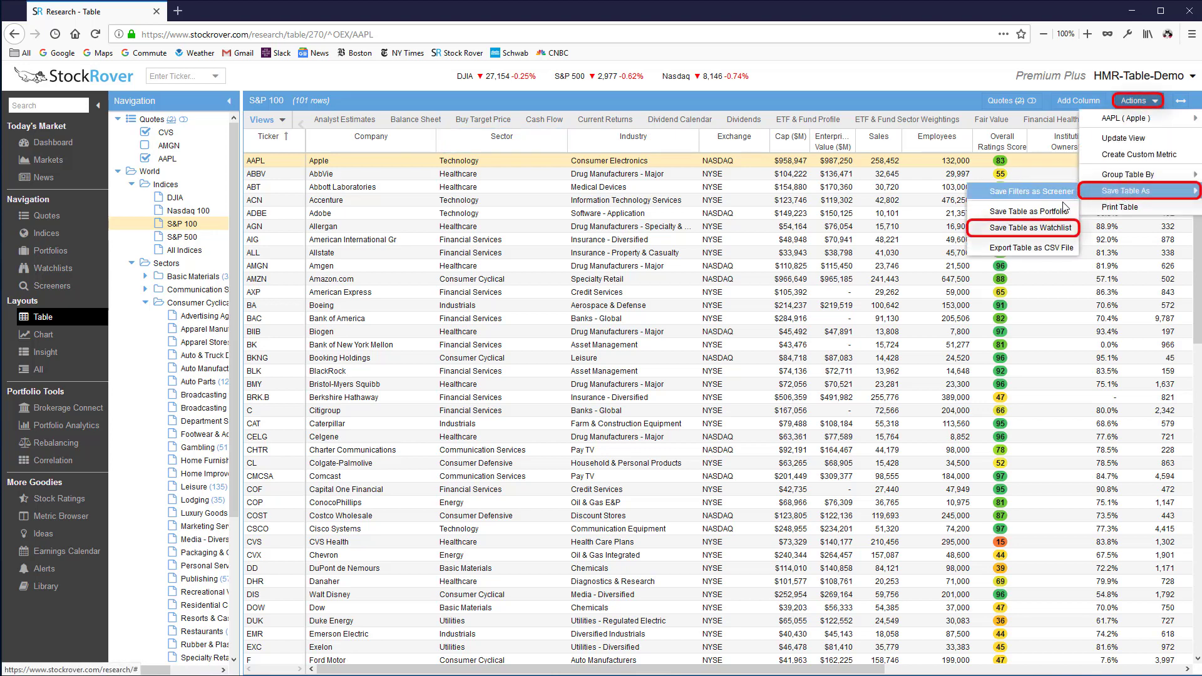
pyautogui.click(1056, 230)
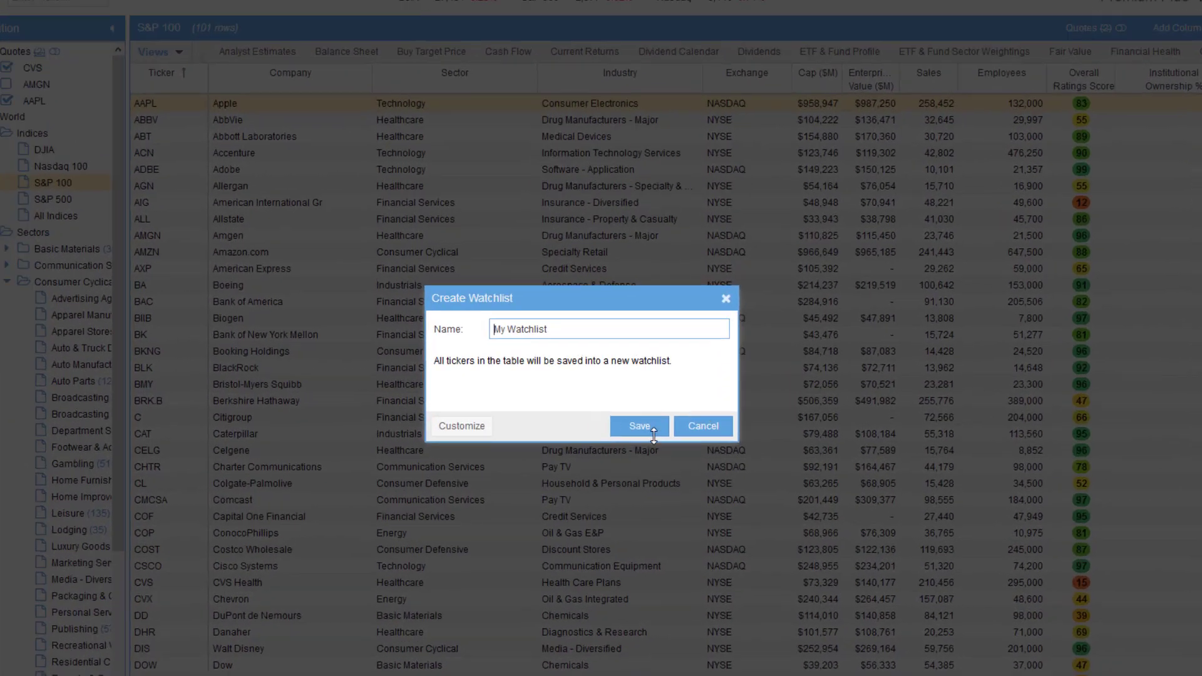
pyautogui.click(650, 419)
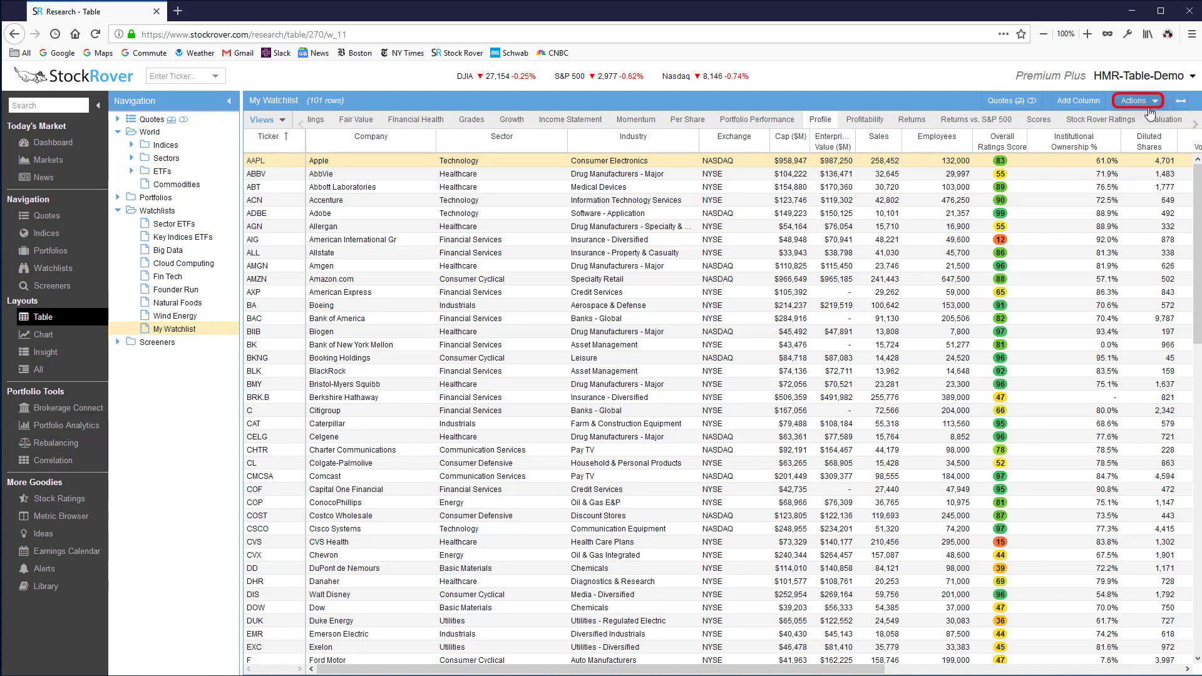
# Step: Export the My Watchlist table as a CSV file
pyautogui.click(1141, 106)
pyautogui.moveTo(1127, 239)
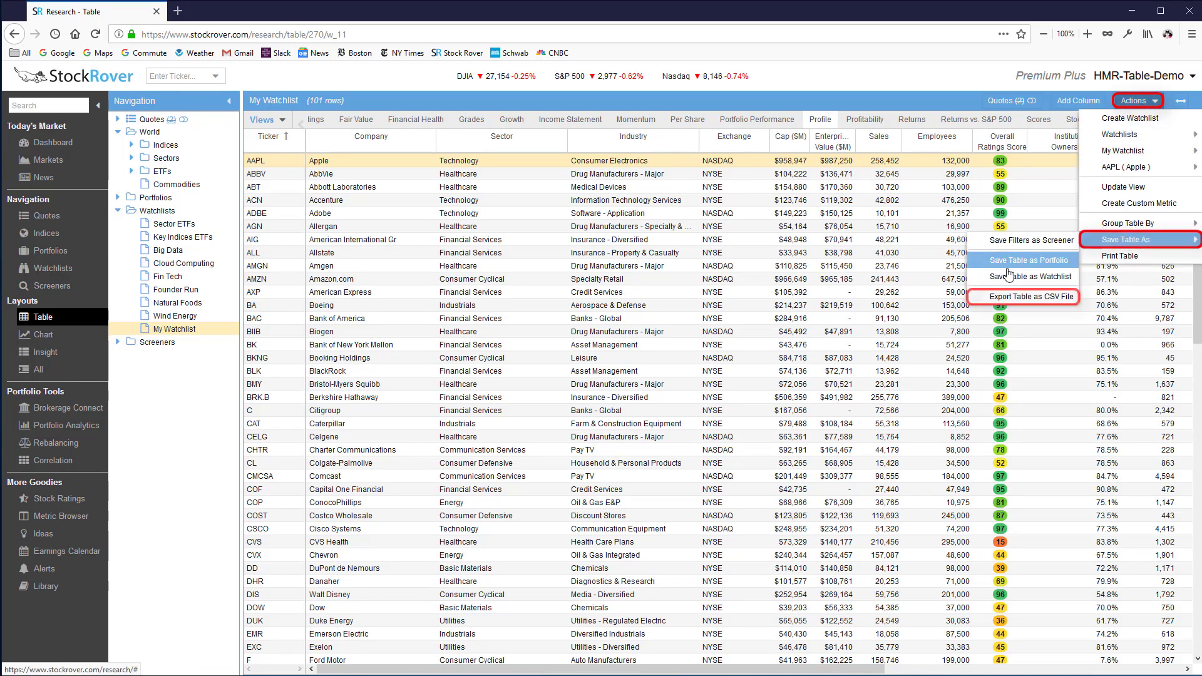
pyautogui.click(1000, 306)
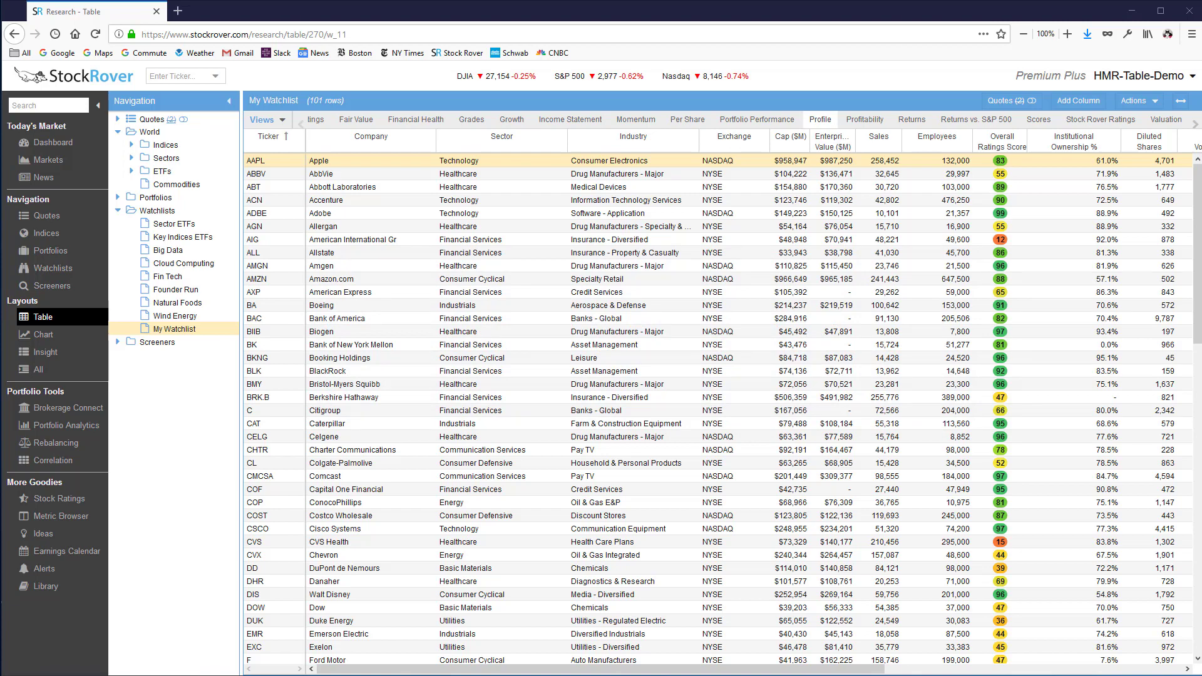
# Step: Show the peers of the BA ticker and open the historical data for BA
pyautogui.rightClick(271, 309)
pyautogui.click(298, 533)
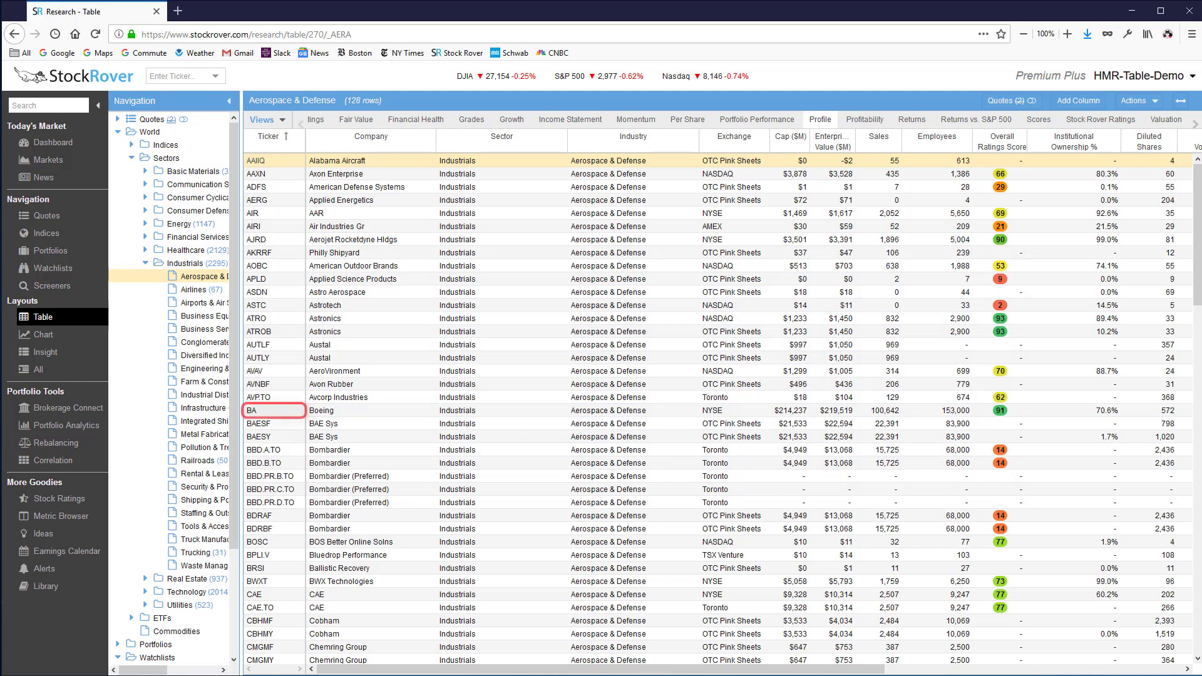
pyautogui.rightClick(264, 413)
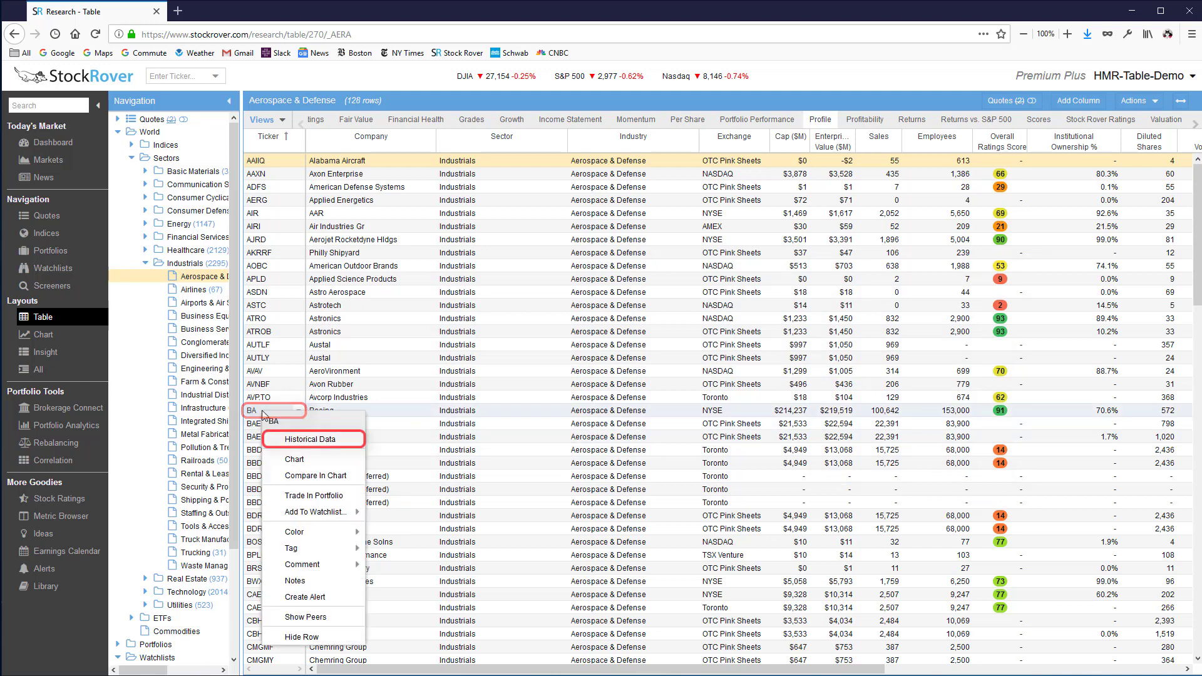
pyautogui.click(301, 440)
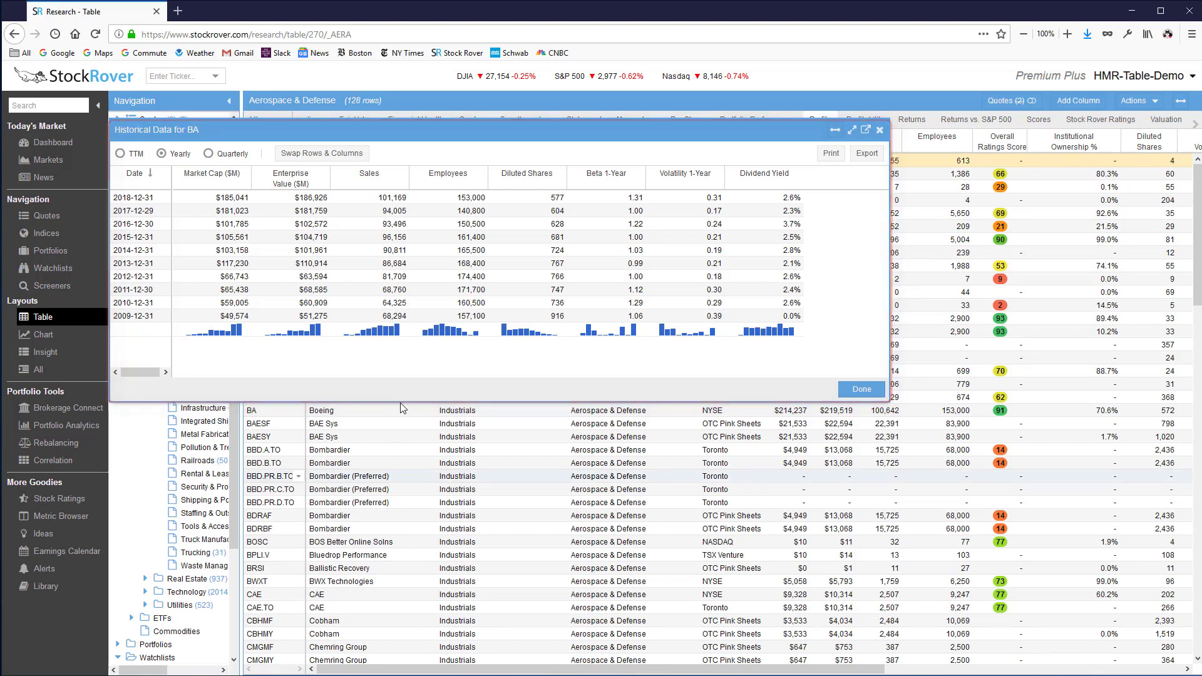
# Step: Swap the rows and columns of BA's historical data and swap them back, and switch the period to TTM and Quarterly
pyautogui.click(328, 156)
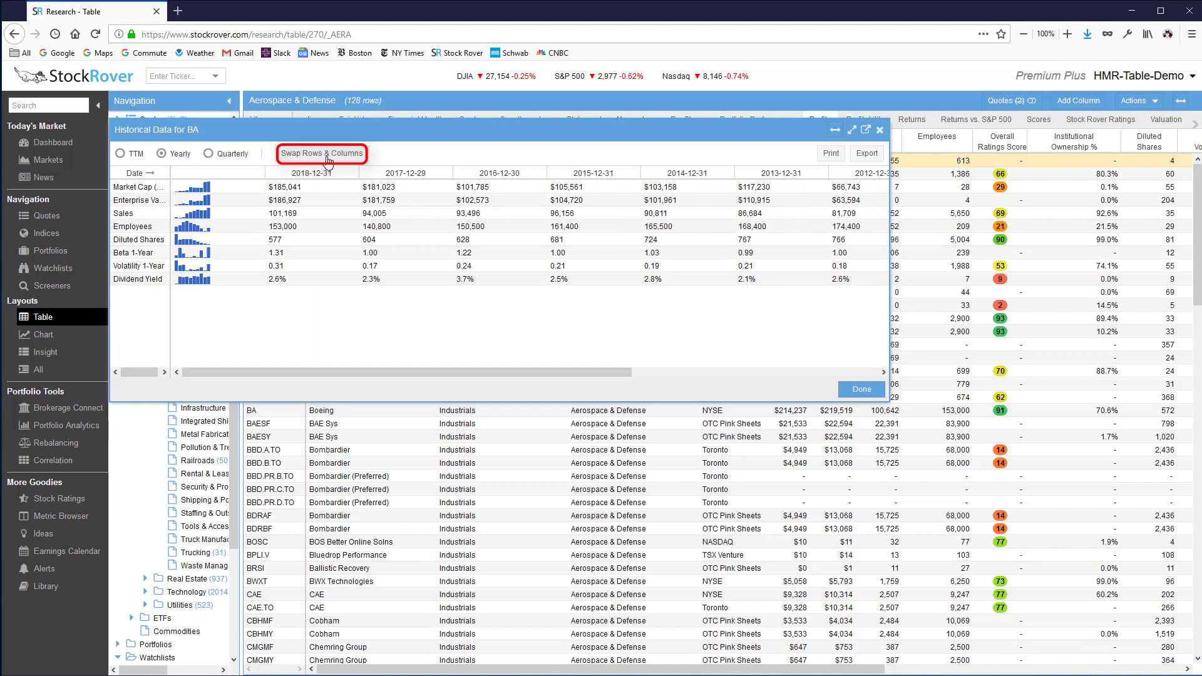
pyautogui.click(328, 156)
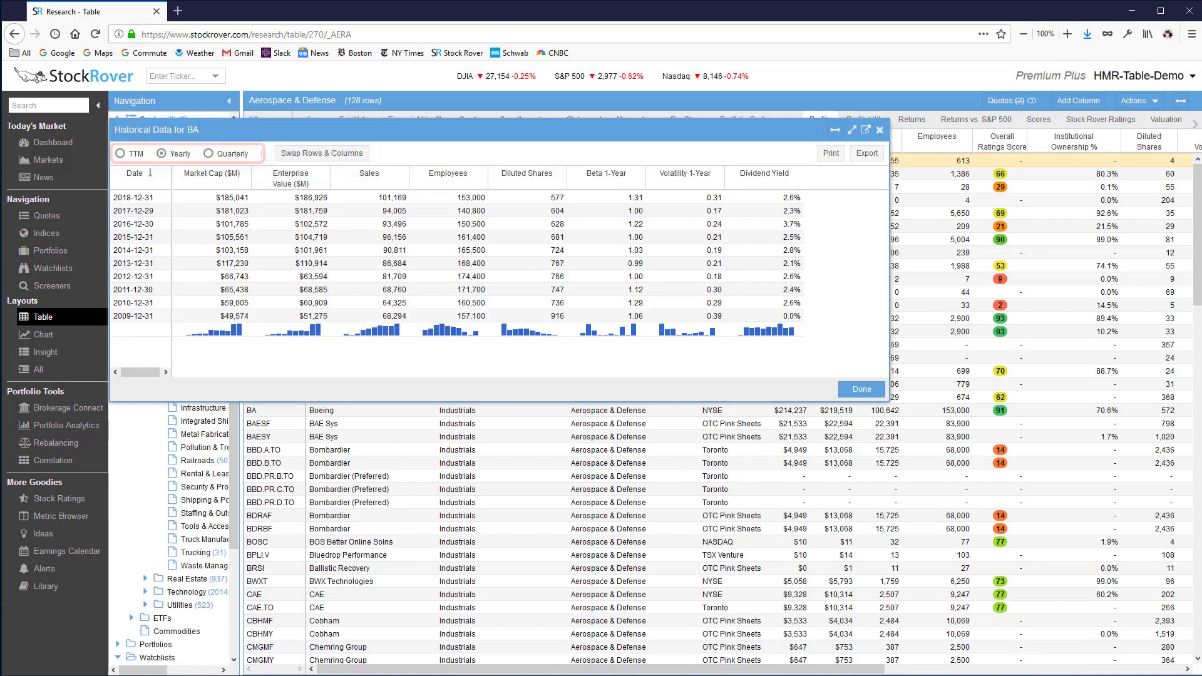
pyautogui.click(120, 154)
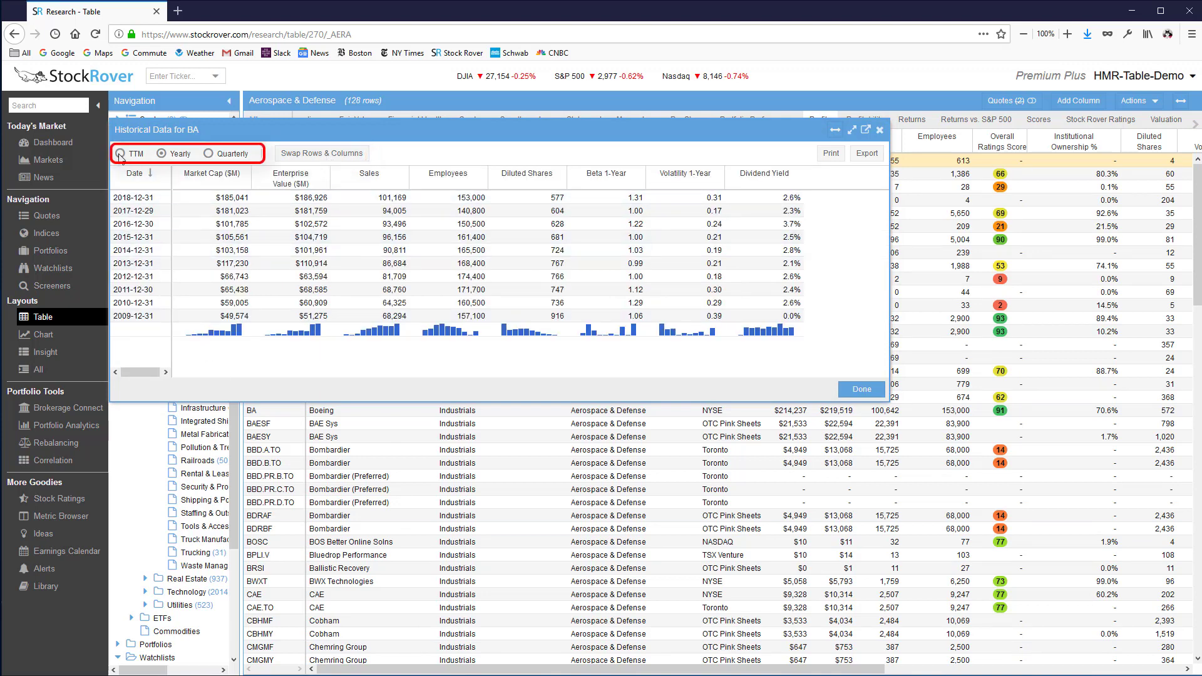
pyautogui.click(208, 154)
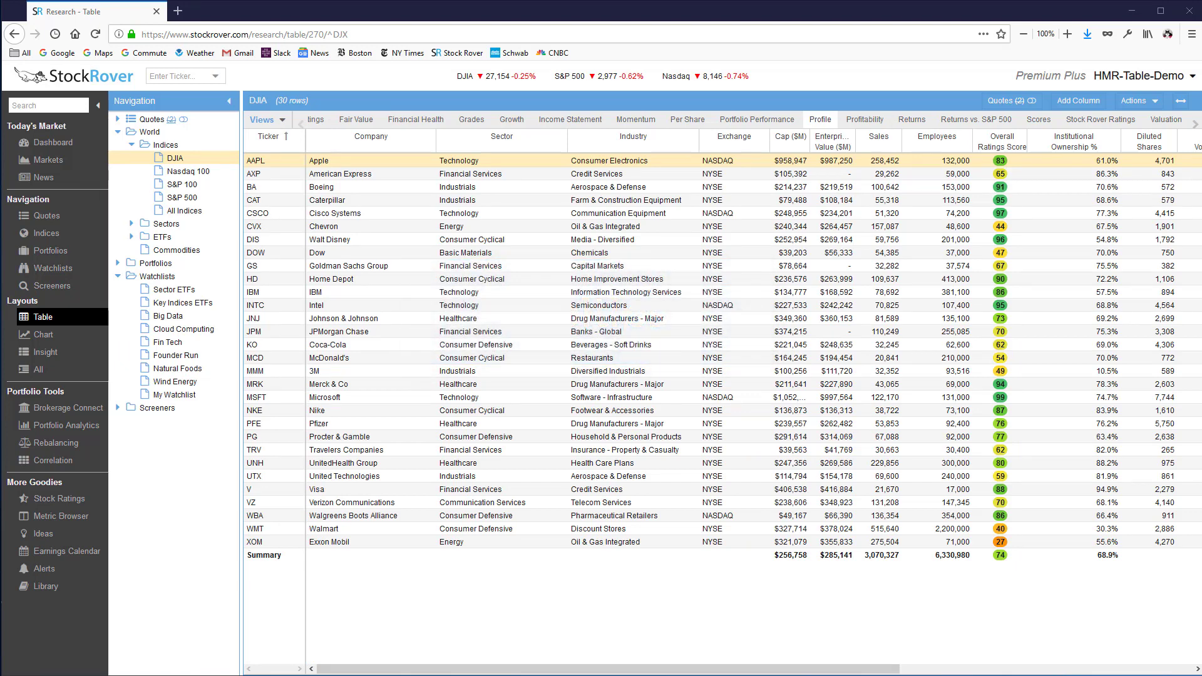
# Step: View the summary tooltips of the IBM, JNJ and MMM tickers in the DJIA table
pyautogui.moveTo(275, 294)
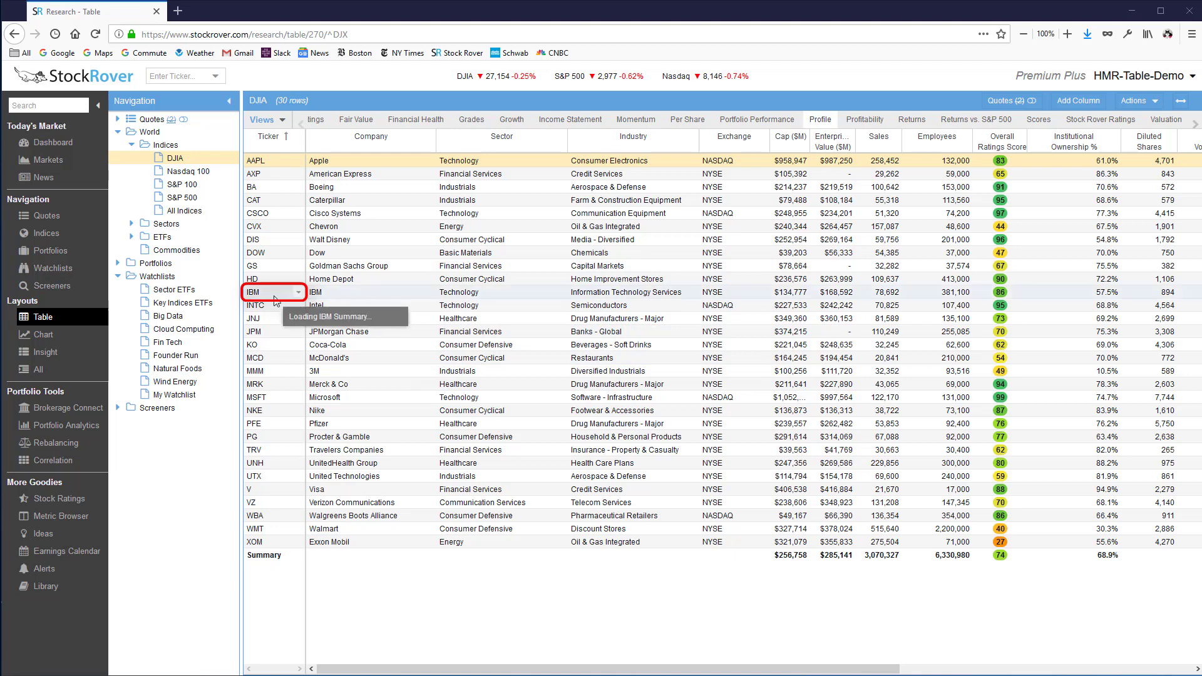
pyautogui.moveTo(276, 318)
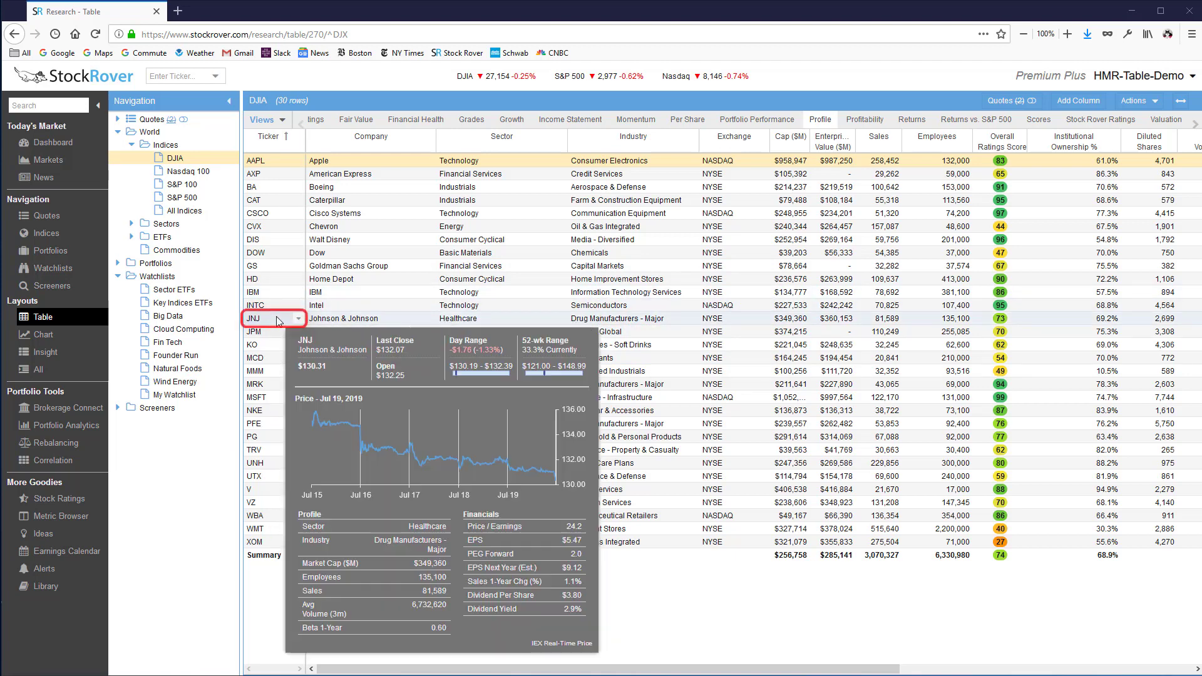
pyautogui.moveTo(279, 374)
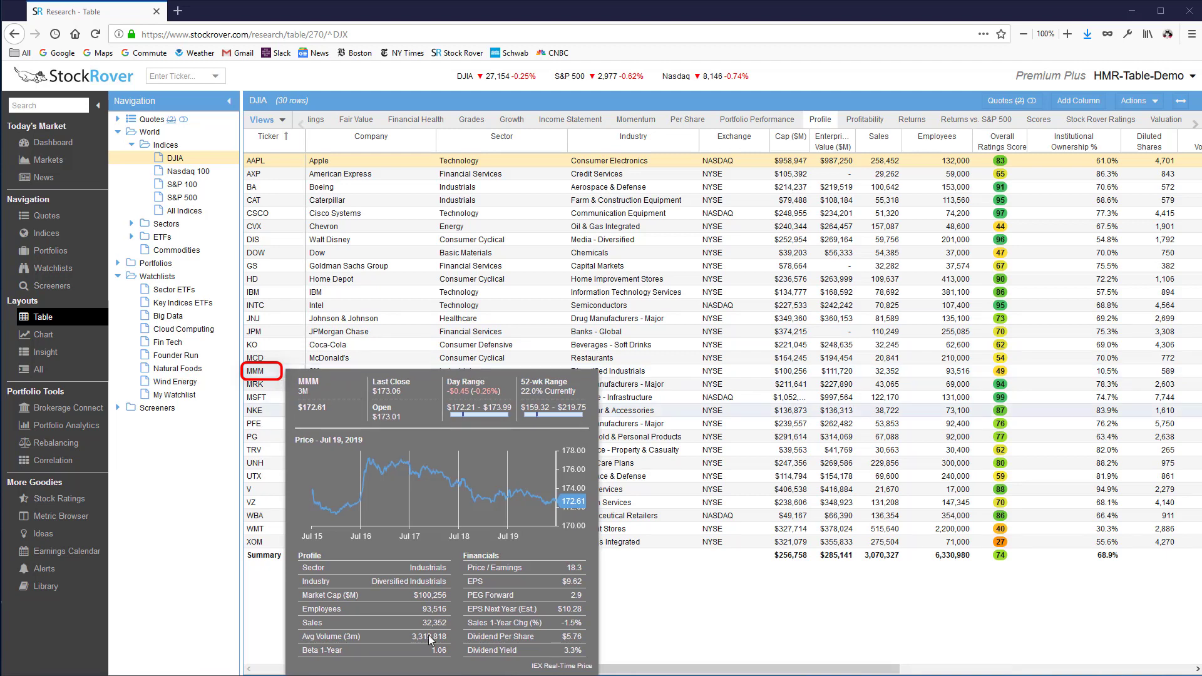
# Step: Turn off ticker cell tooltips for the table in the preferences and save them
pyautogui.click(1188, 77)
pyautogui.click(1134, 113)
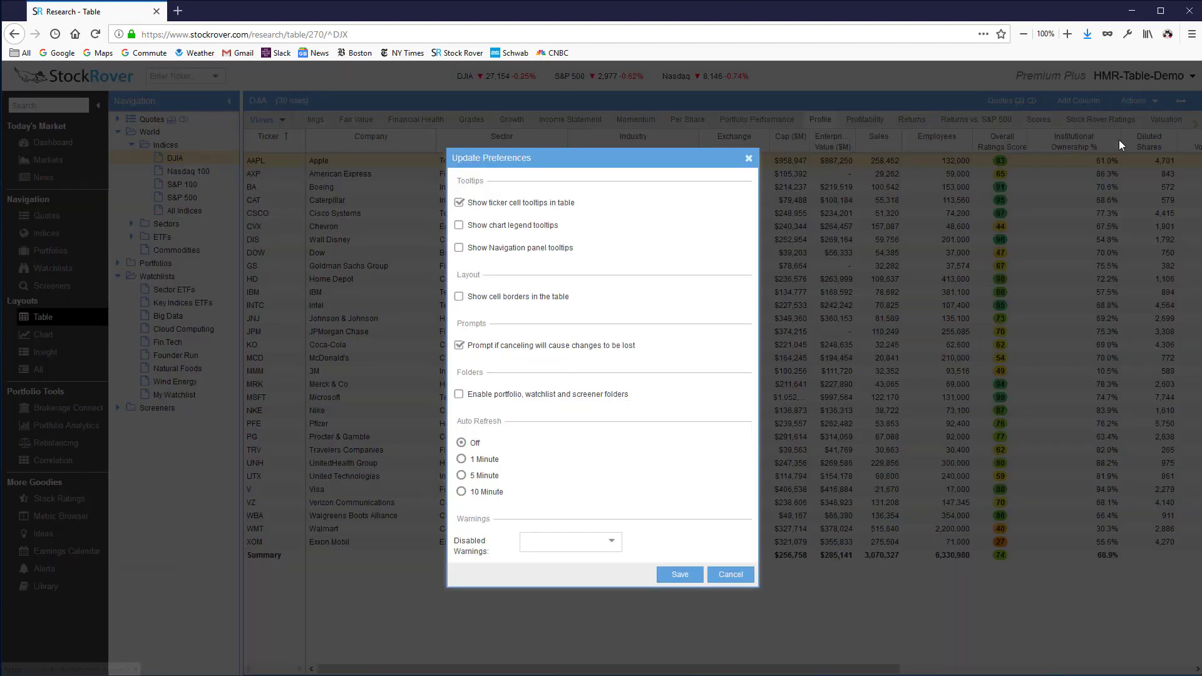
pyautogui.click(459, 204)
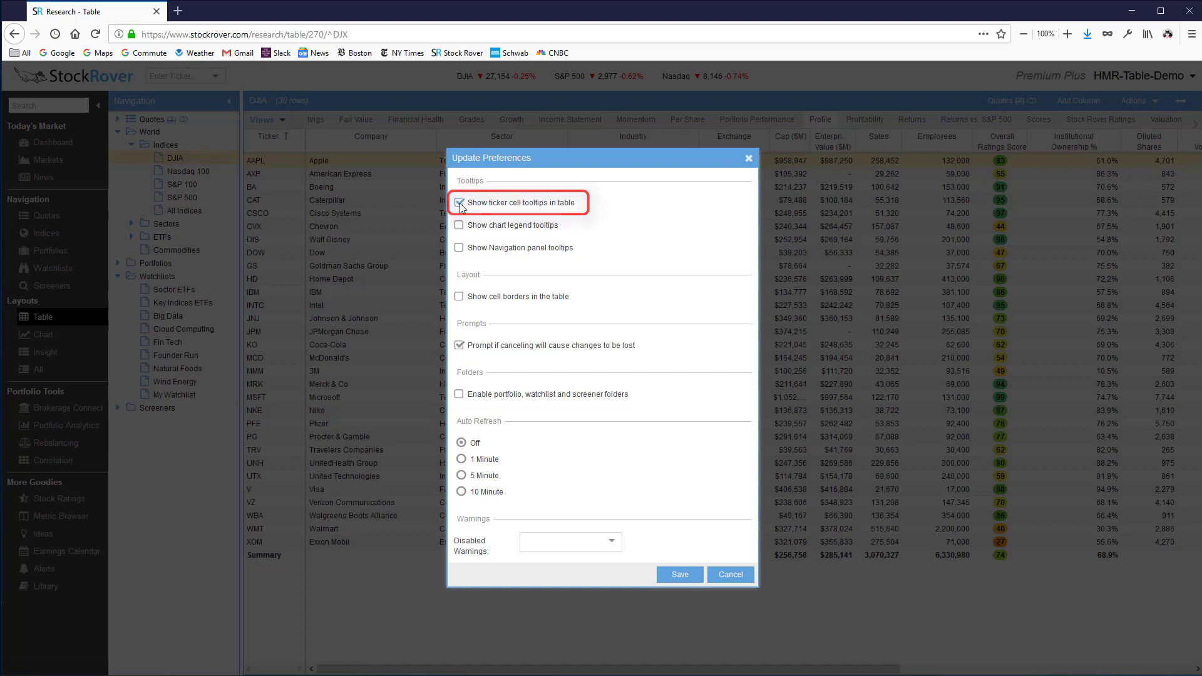
pyautogui.click(681, 574)
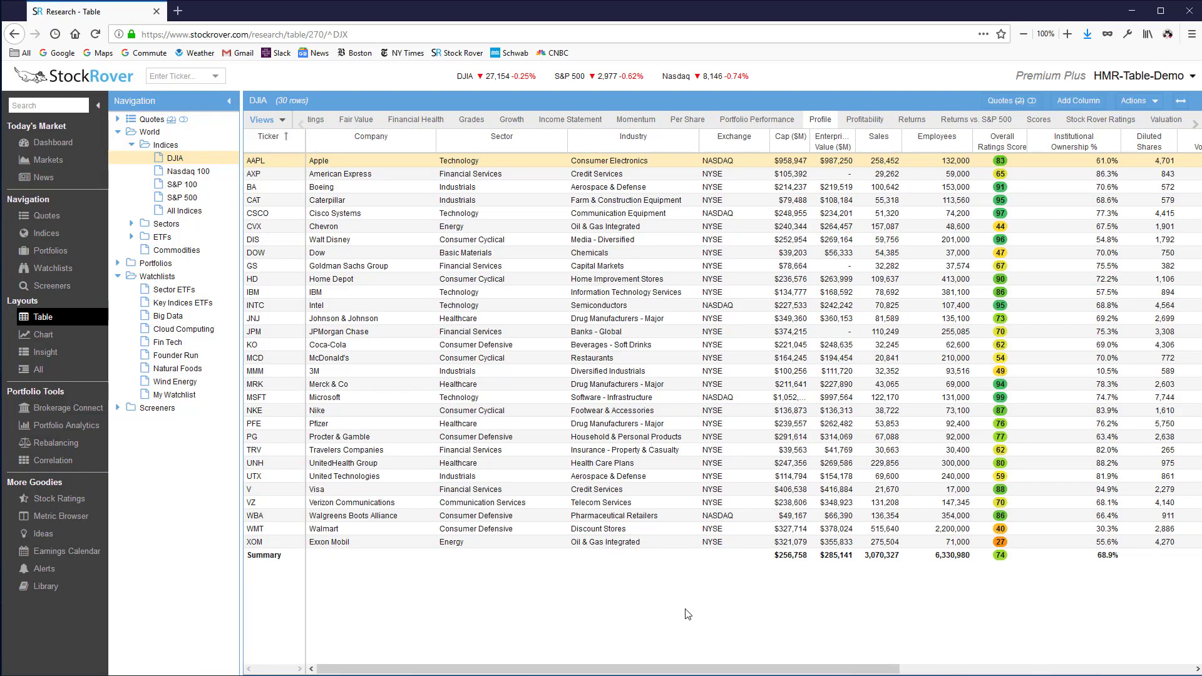